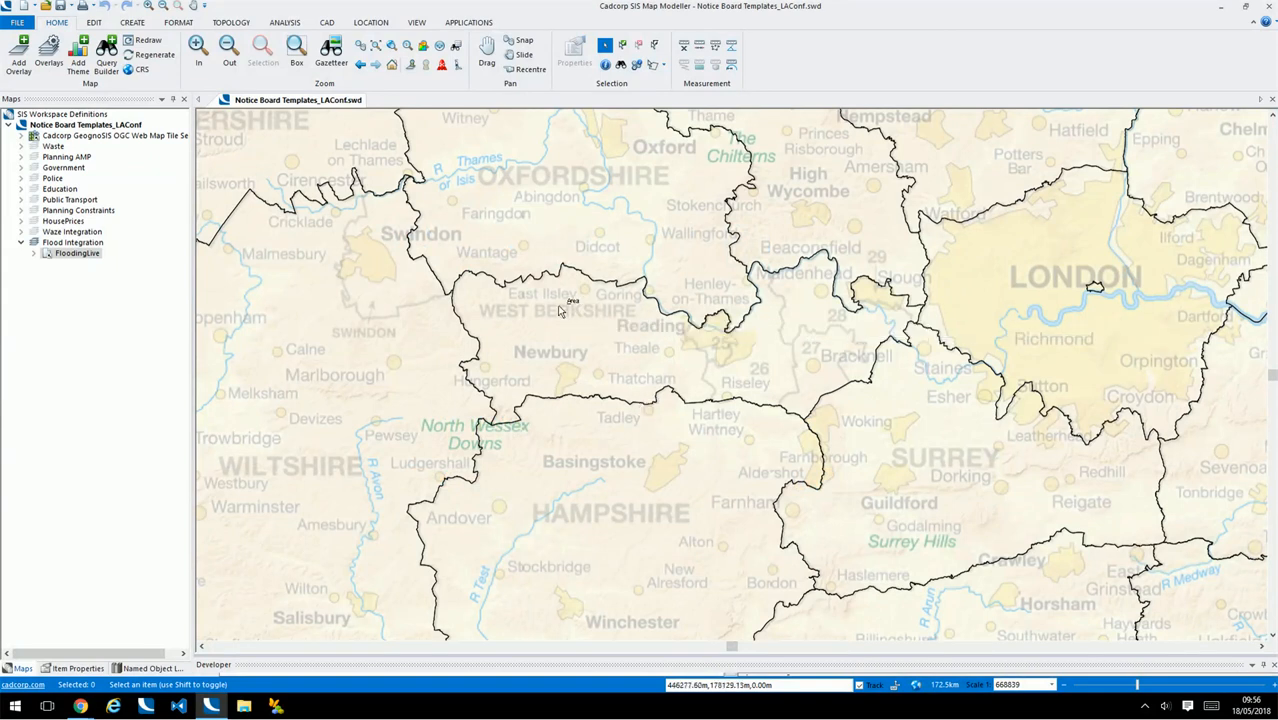
# Pan the map and examine the flooding point's embedded iframe attribute tooltip
pyautogui.moveTo(660, 342); pyautogui.dragTo(595, 361)
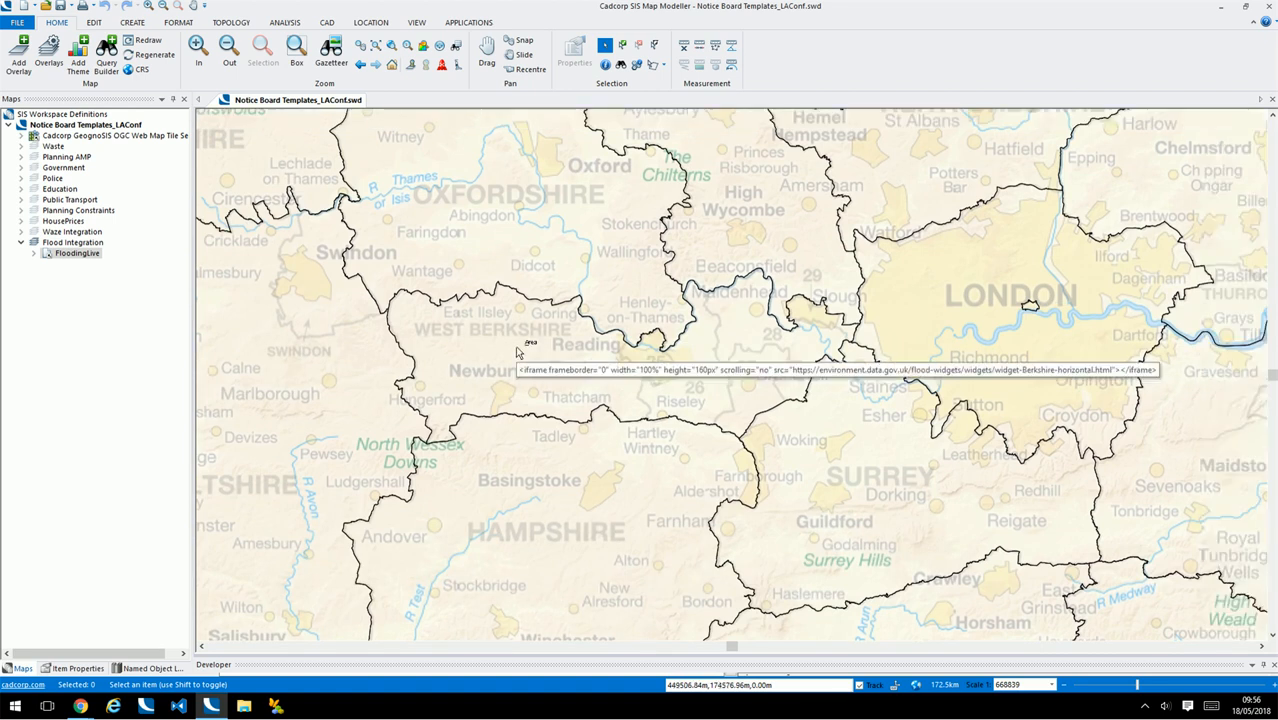
pyautogui.moveTo(528, 360)
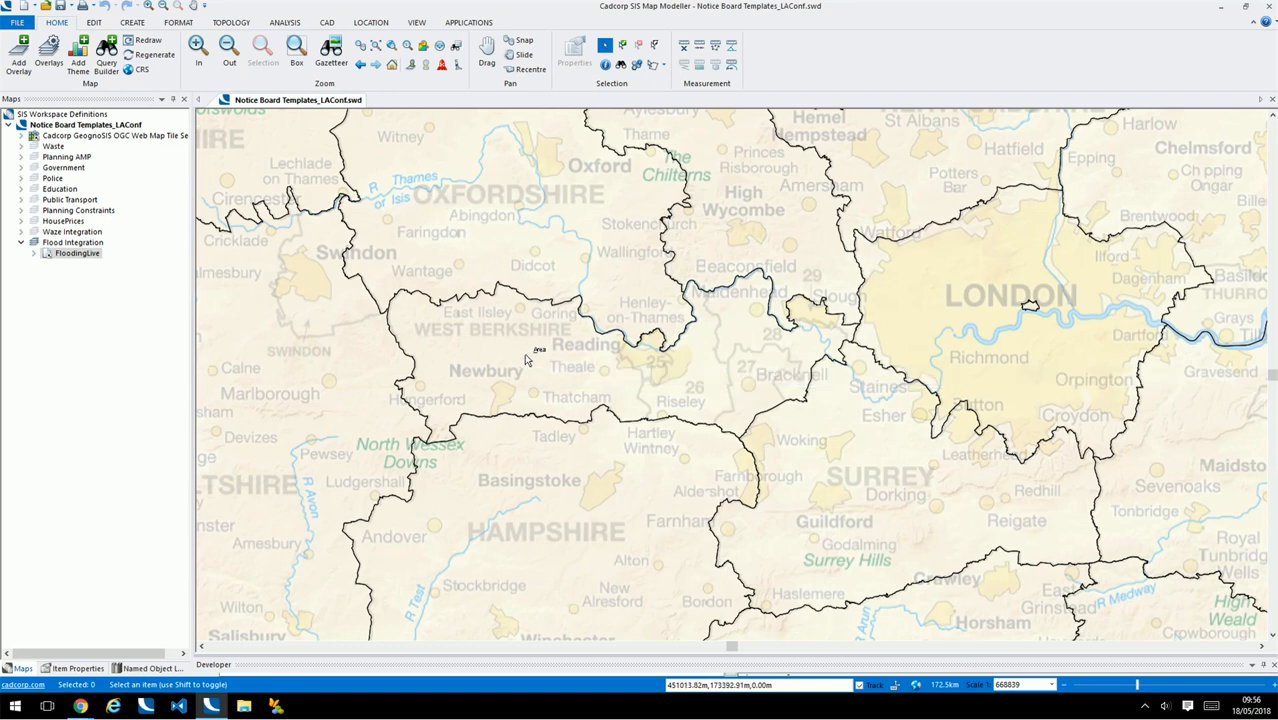
# Switch to the Notice Board page in the browser and decline the cookie policy
pyautogui.click(81, 706)
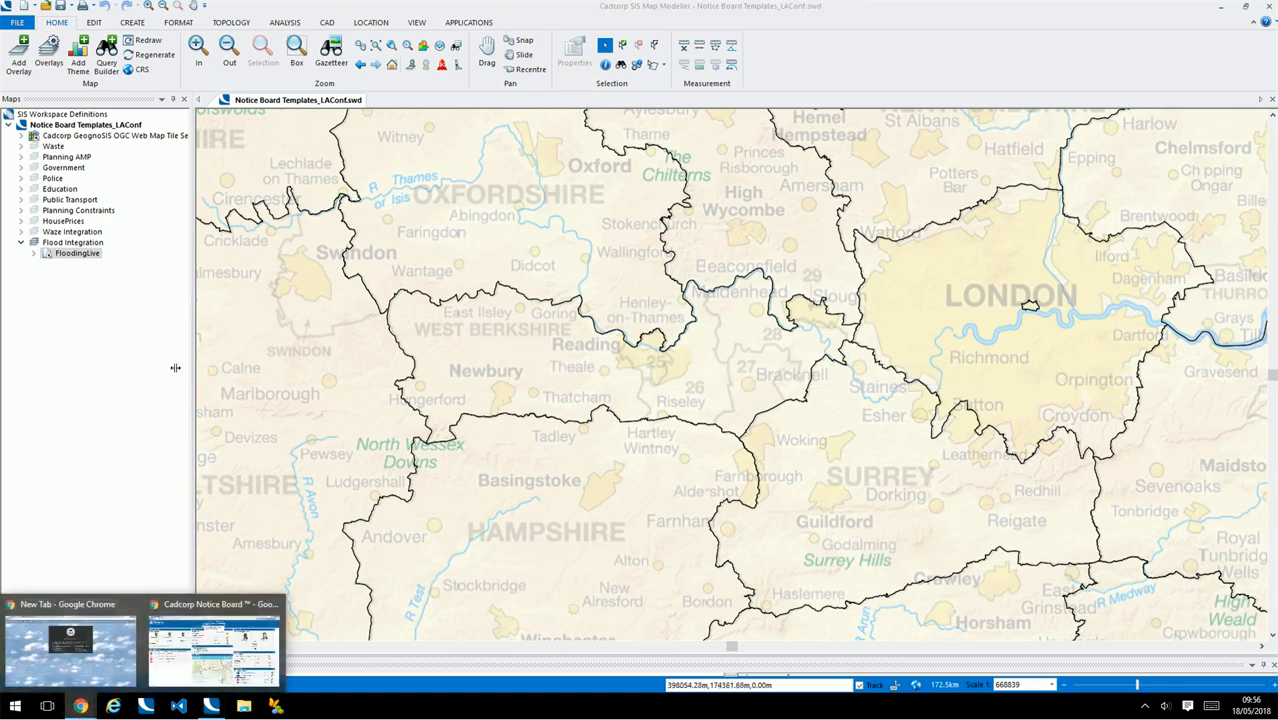
pyautogui.click(201, 655)
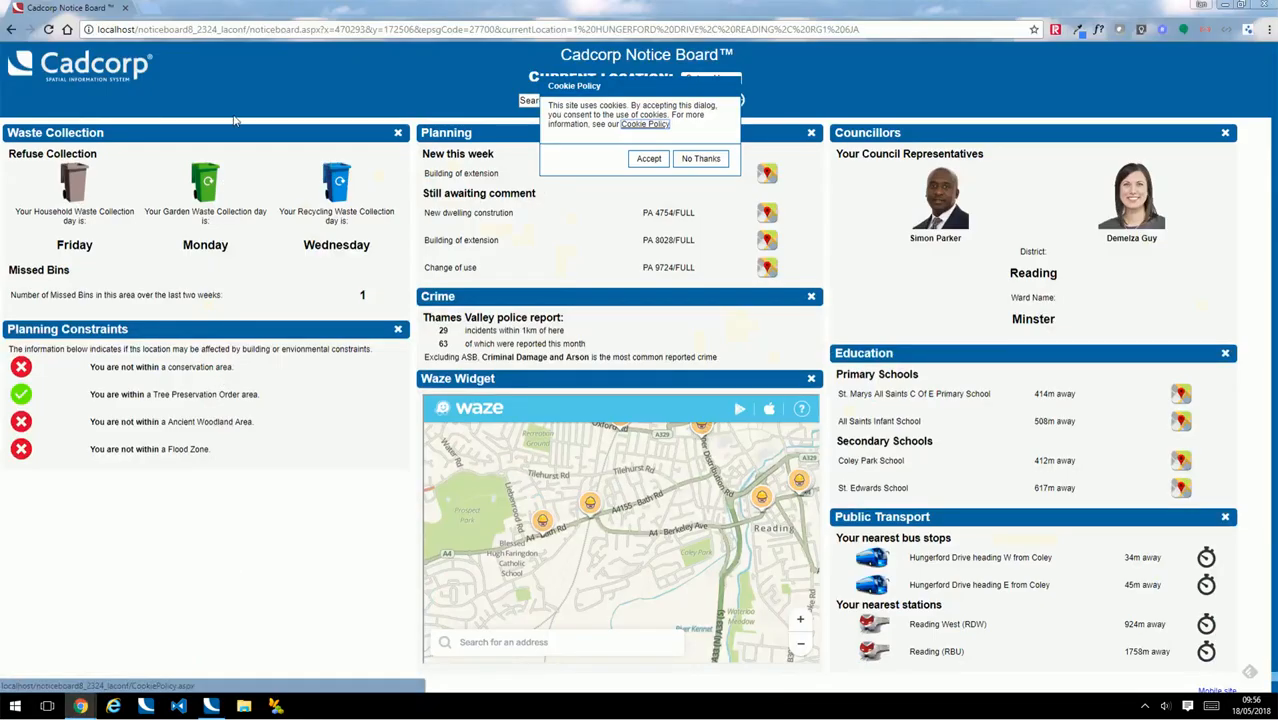
pyautogui.click(700, 158)
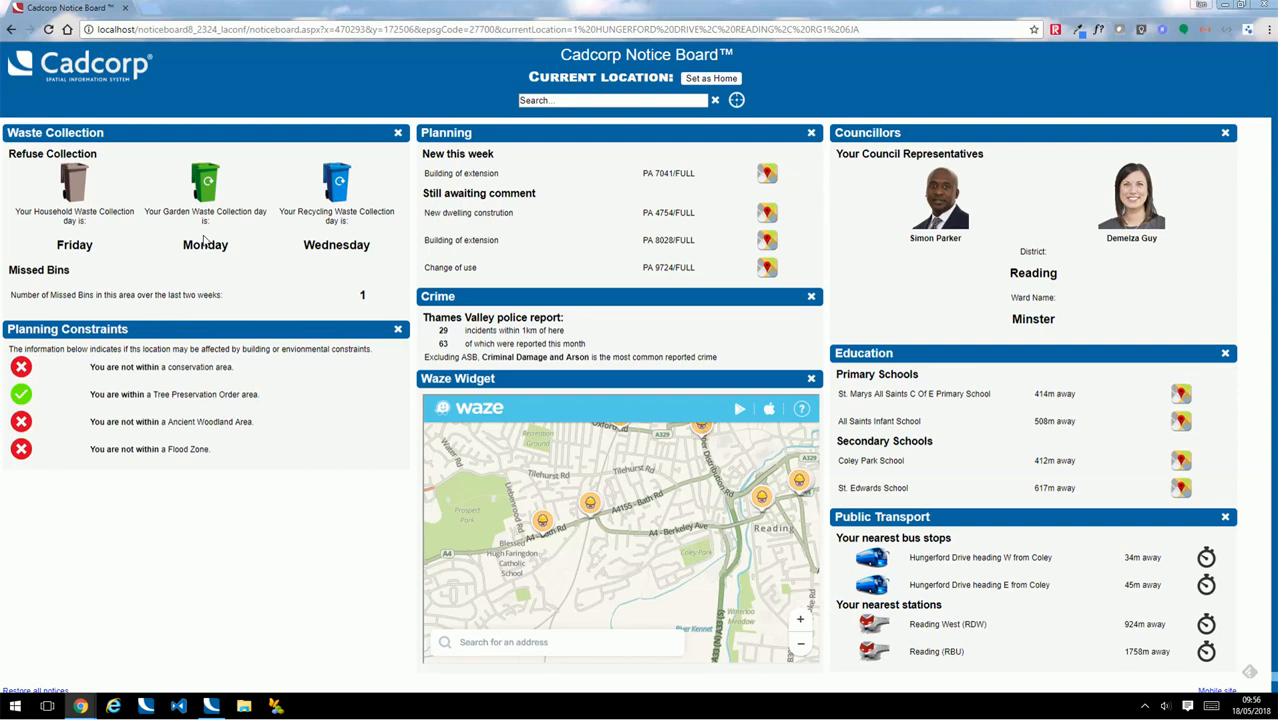
pyautogui.click(383, 30)
pyautogui.hotkey('ctrl', 'c')
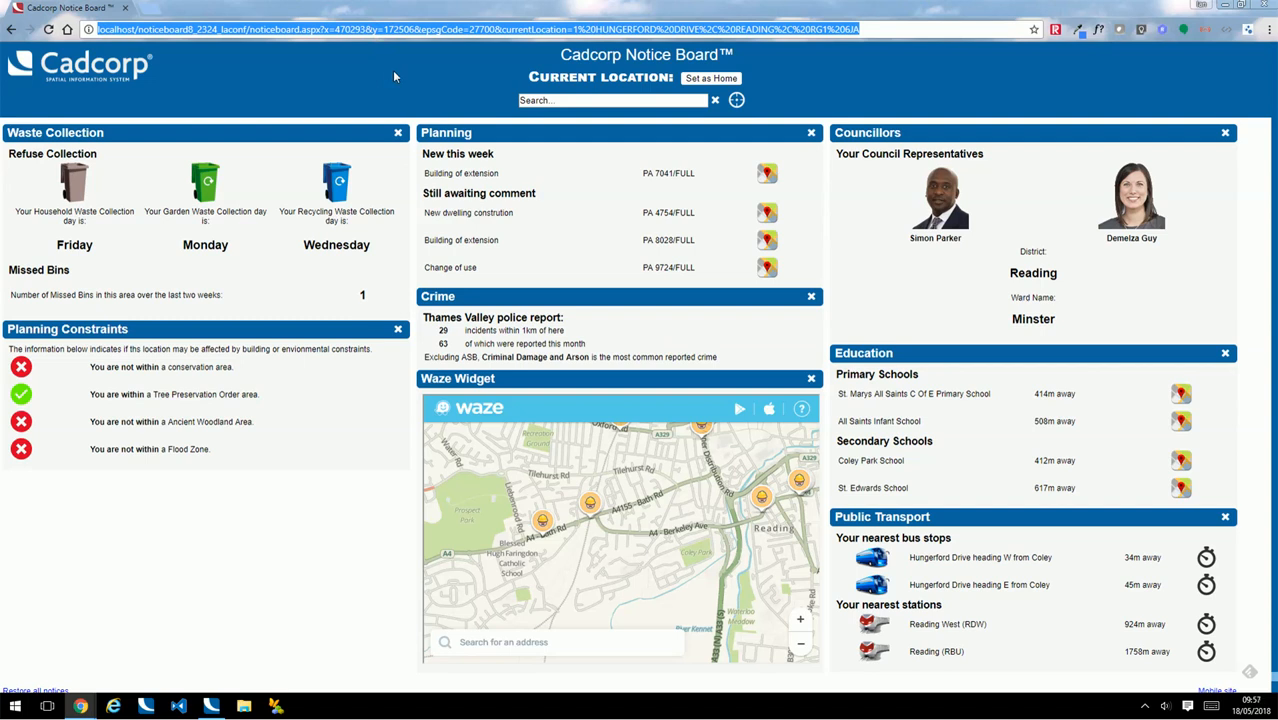
pyautogui.moveTo(82, 706)
pyautogui.click(80, 657)
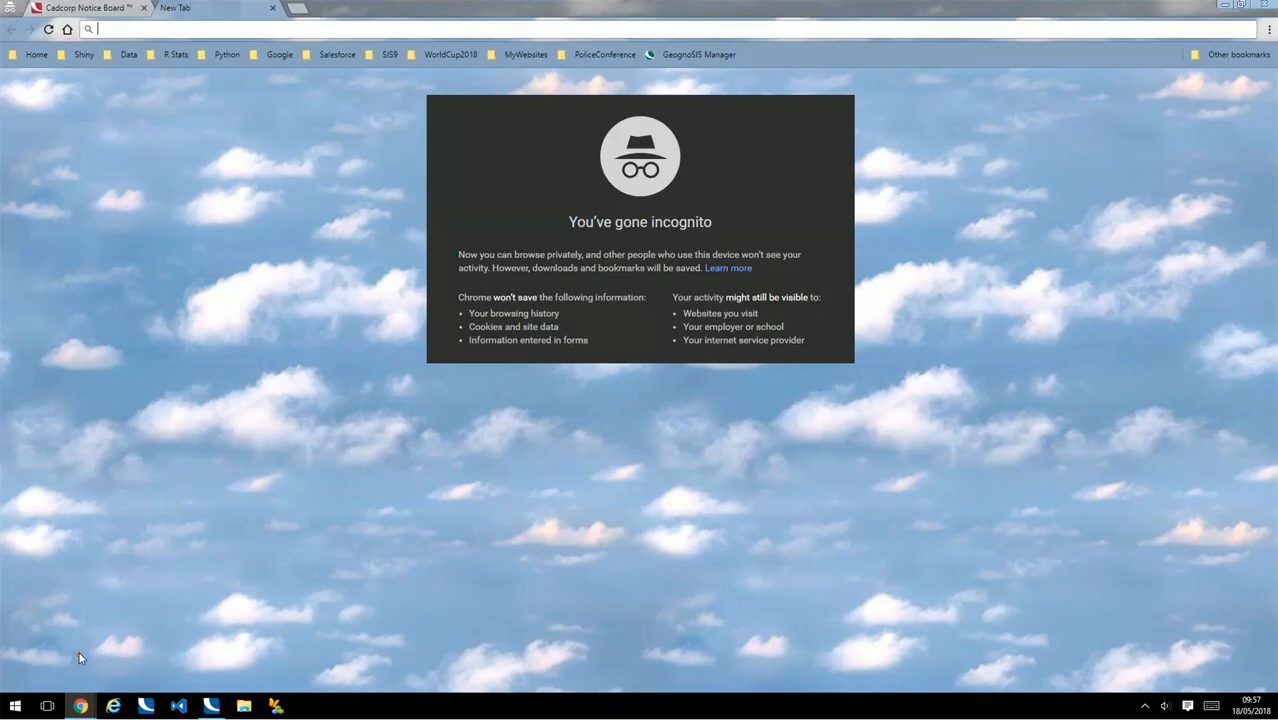
pyautogui.click(272, 8)
# Open the admin page by replacing noticeboard.aspx with admin.aspx in the page address
pyautogui.click(183, 30)
pyautogui.hotkey('ctrl', 'v')
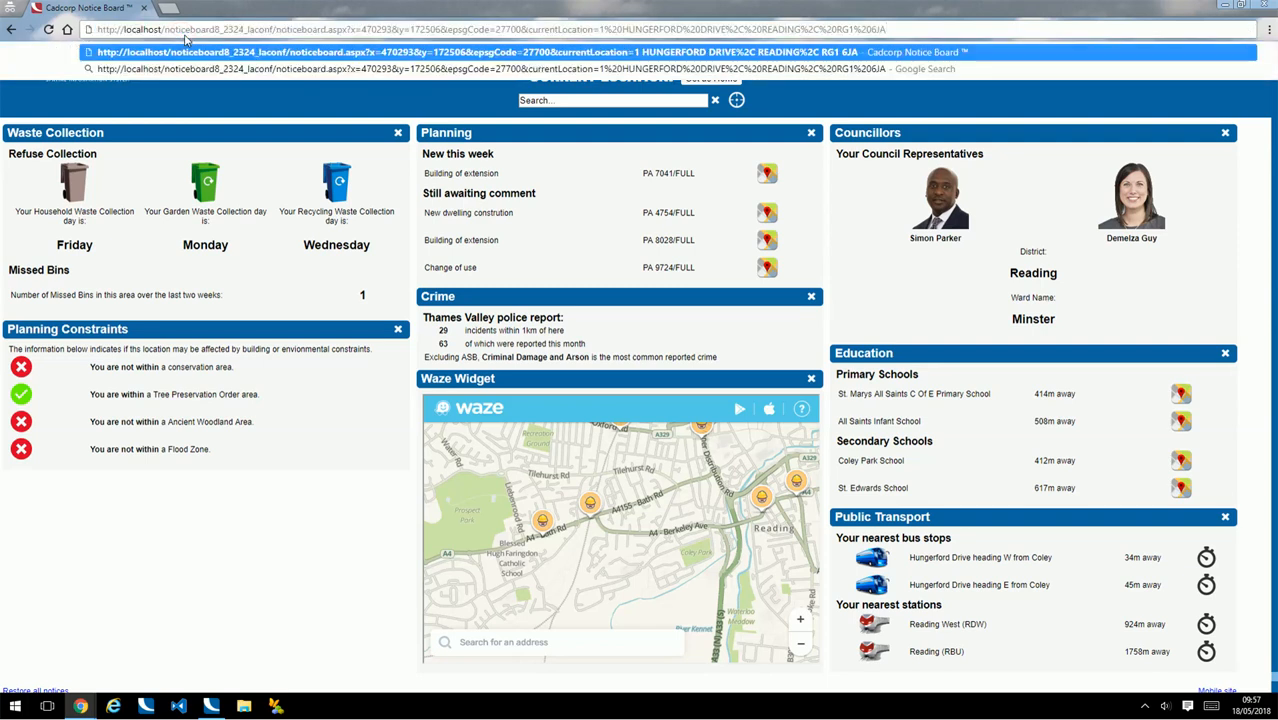
pyautogui.hotkey('ctrl', 'shift', 'Left')
pyautogui.hotkey('ctrl', 'shift', 'Left')
pyautogui.hotkey('ctrl', 'shift', 'Left')
pyautogui.hotkey('ctrl', 'shift', 'Left')
pyautogui.hotkey('ctrl', 'shift', 'Left')
pyautogui.hotkey('ctrl', 'shift', 'Left')
pyautogui.hotkey('ctrl', 'shift', 'Left')
pyautogui.hotkey('ctrl', 'shift', 'Left')
pyautogui.hotkey('ctrl', 'shift', 'Left')
pyautogui.hotkey('ctrl', 'shift', 'Left')
pyautogui.hotkey('ctrl', 'shift', 'Left')
pyautogui.hotkey('ctrl', 'shift', 'Left')
pyautogui.hotkey('ctrl', 'shift', 'Left')
pyautogui.hotkey('ctrl', 'shift', 'Left')
pyautogui.hotkey('ctrl', 'shift', 'Left')
pyautogui.hotkey('ctrl', 'shift', 'Left')
pyautogui.hotkey('ctrl', 'shift', 'Left')
pyautogui.hotkey('ctrl', 'shift', 'Left')
pyautogui.hotkey('ctrl', 'shift', 'Right')
pyautogui.hotkey('ctrl', 'shift', 'Right')
pyautogui.hotkey('shift', 'Left')
pyautogui.hotkey('shift', 'Left')
pyautogui.hotkey('shift', 'Left')
pyautogui.hotkey('shift', 'Left')
pyautogui.hotkey('shift', 'Left')
pyautogui.hotkey('shift', 'Left')
pyautogui.hotkey('shift', 'Left')
pyautogui.hotkey('shift', 'Left')
pyautogui.hotkey('shift', 'Left')
pyautogui.hotkey('shift', 'Left')
pyautogui.hotkey('shift', 'Left')
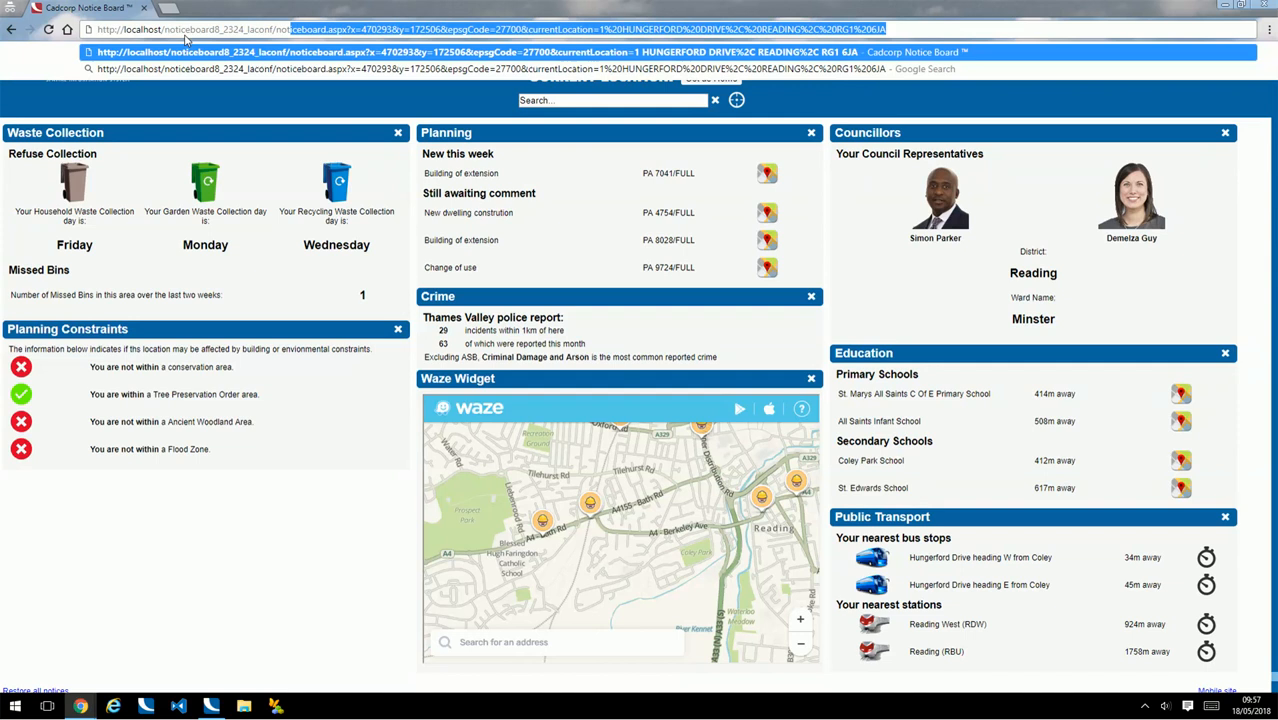
pyautogui.hotkey('shift', 'Left')
pyautogui.write('admin.aspx')
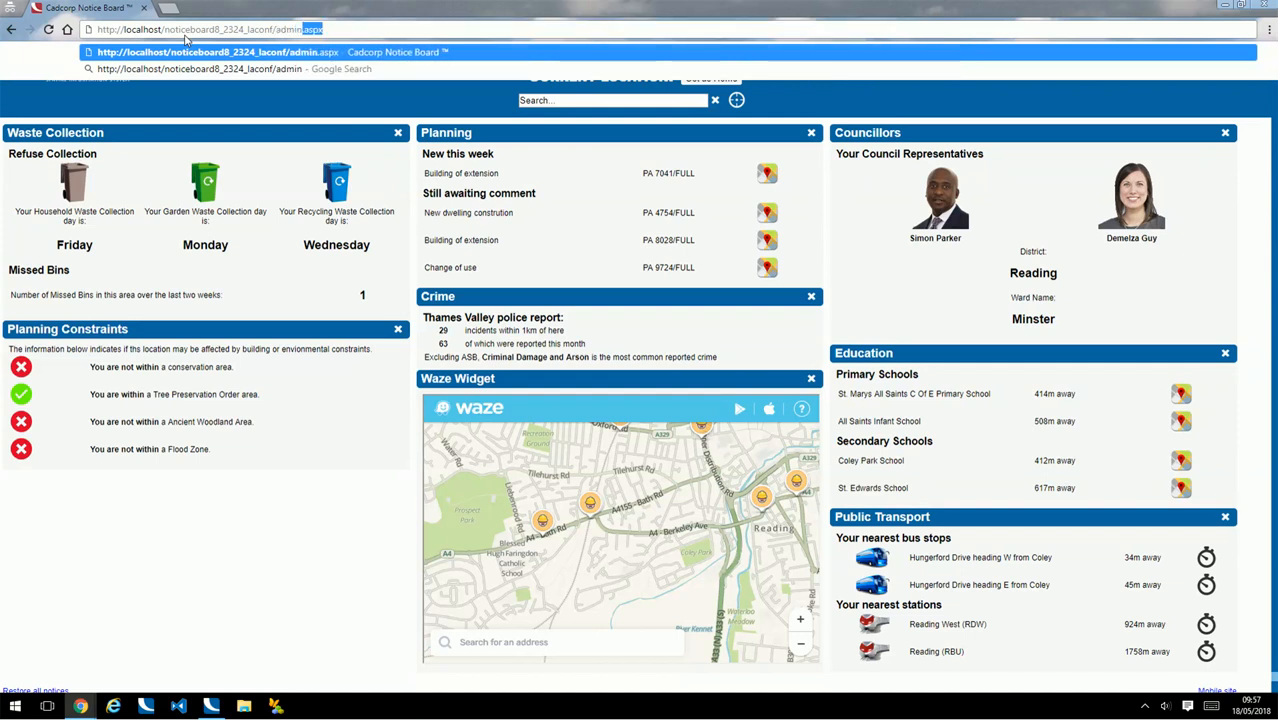
pyautogui.press('Return')
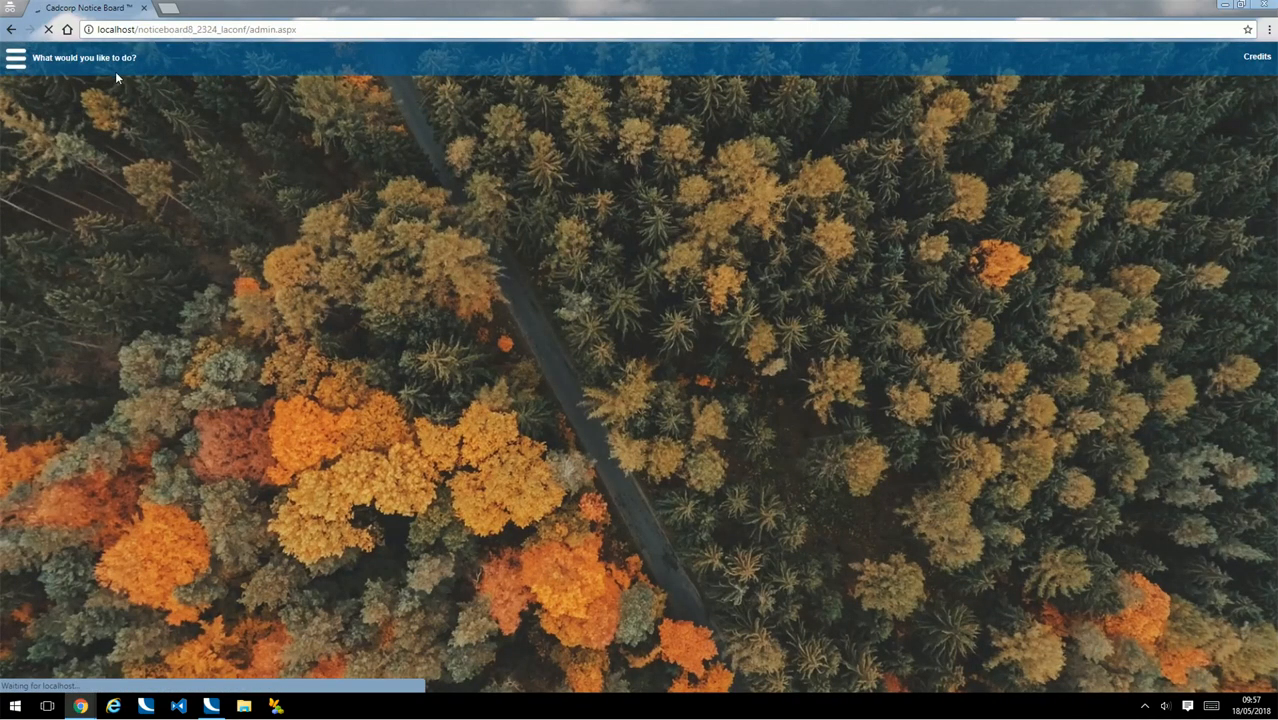
# Start adding a new template and name it FloodingLiveWidget
pyautogui.click(16, 60)
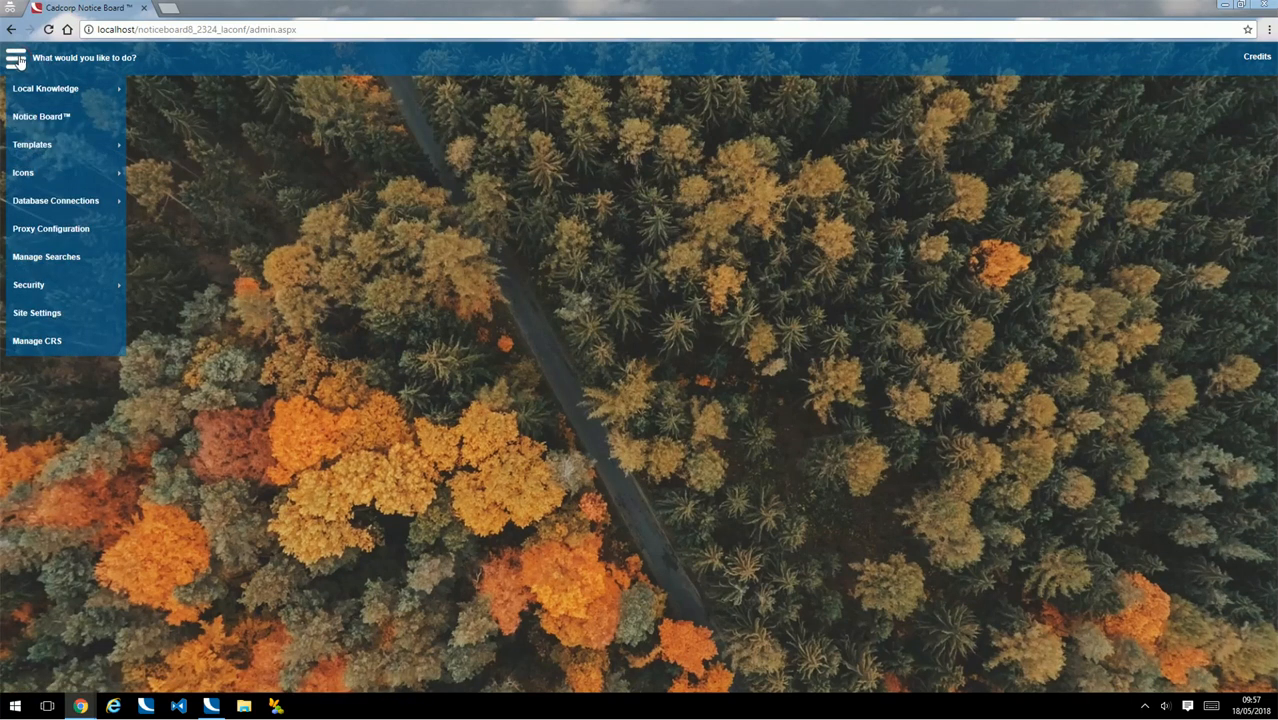
pyautogui.click(59, 146)
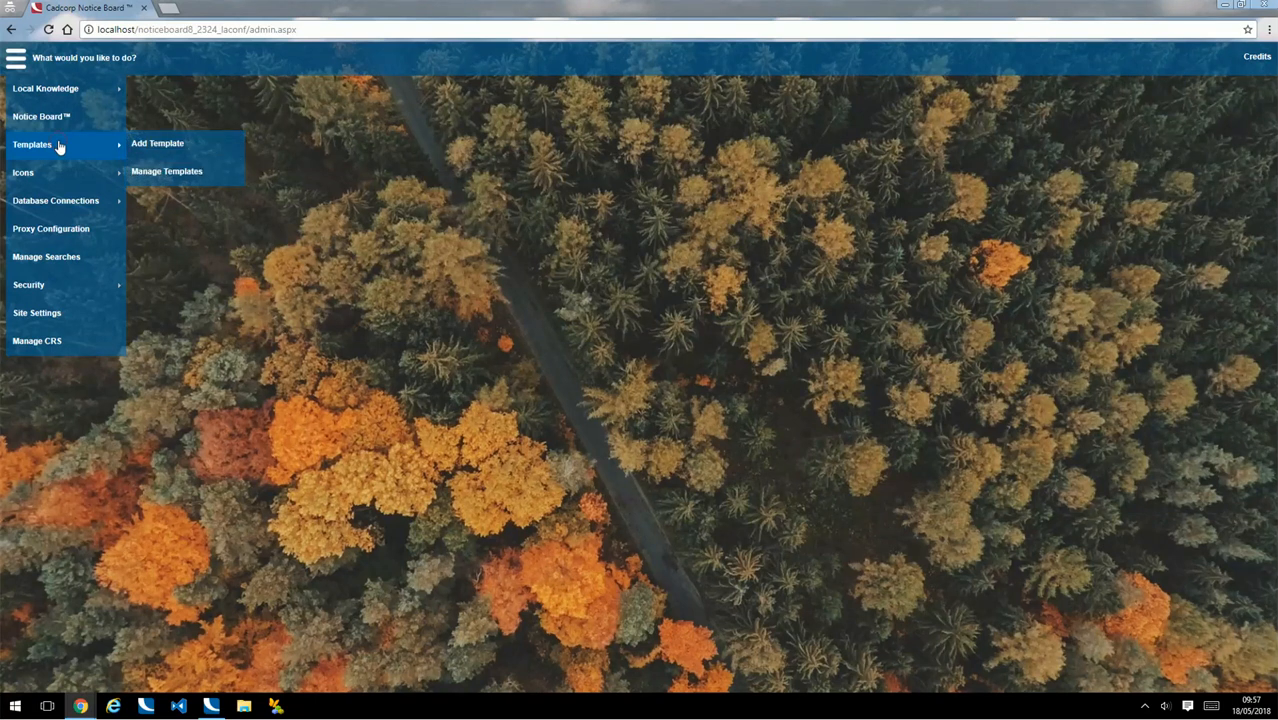
pyautogui.click(176, 145)
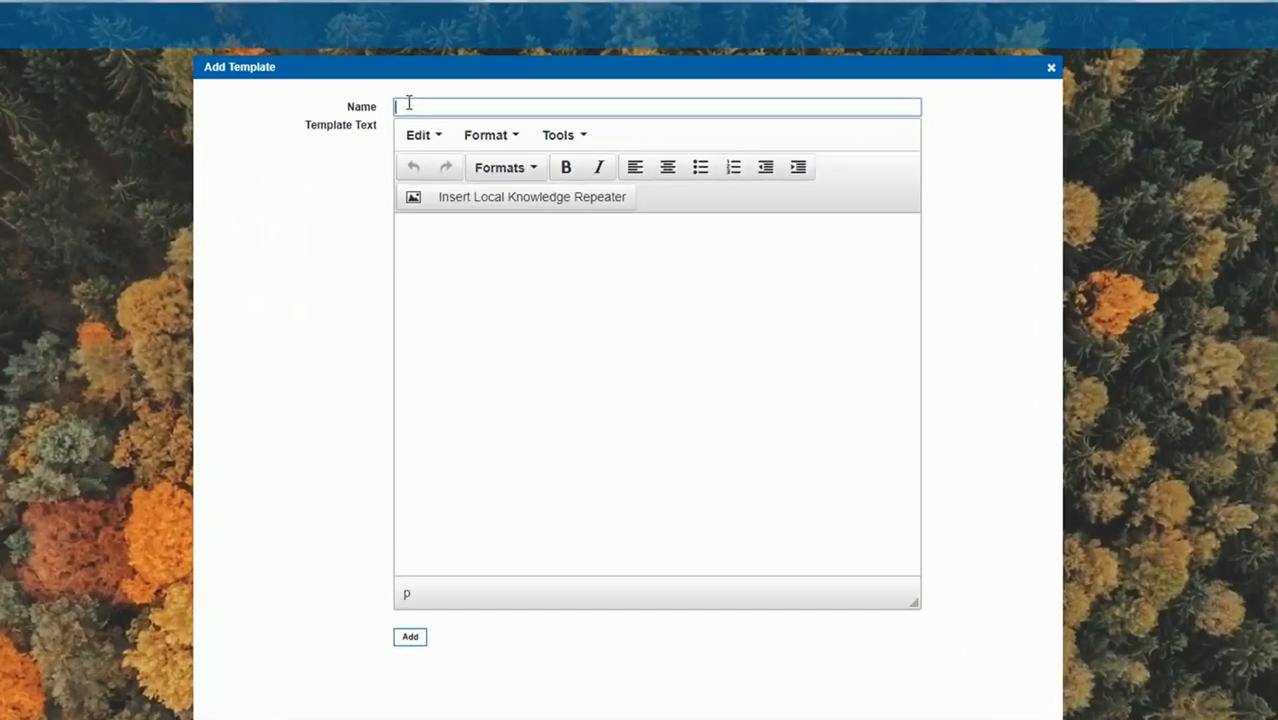
pyautogui.write('Floo')
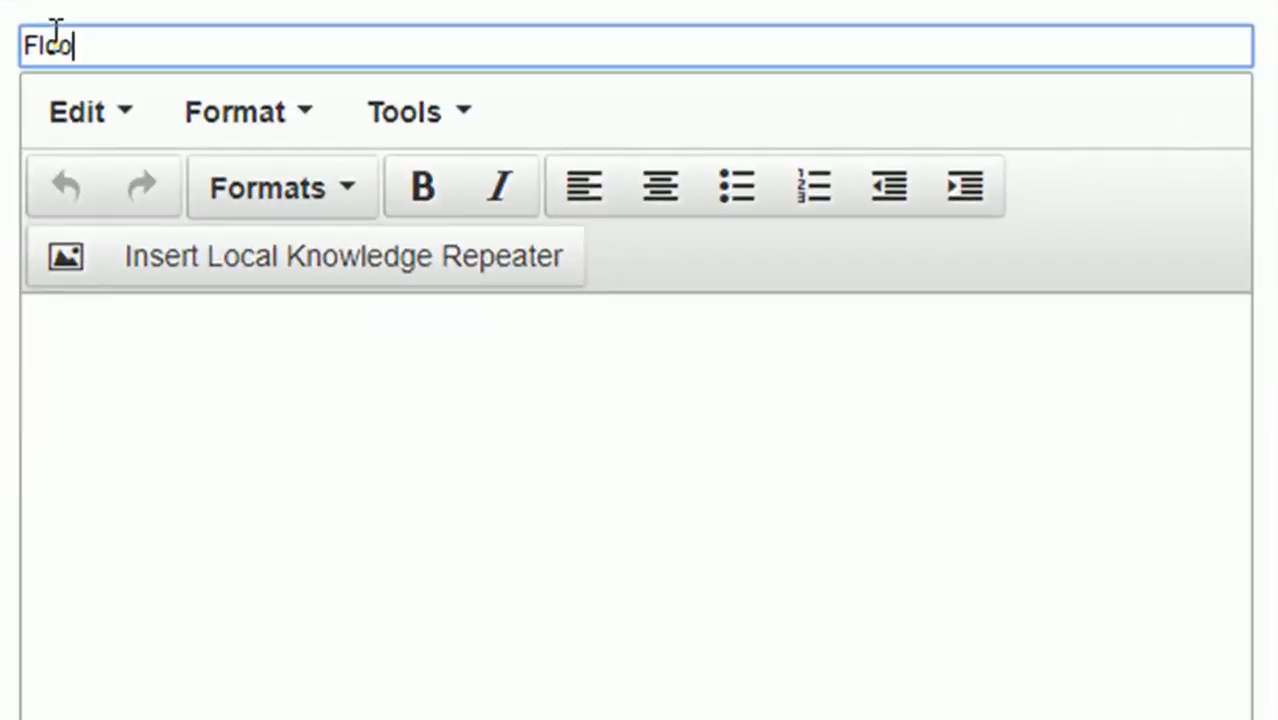
pyautogui.write('dingLive')
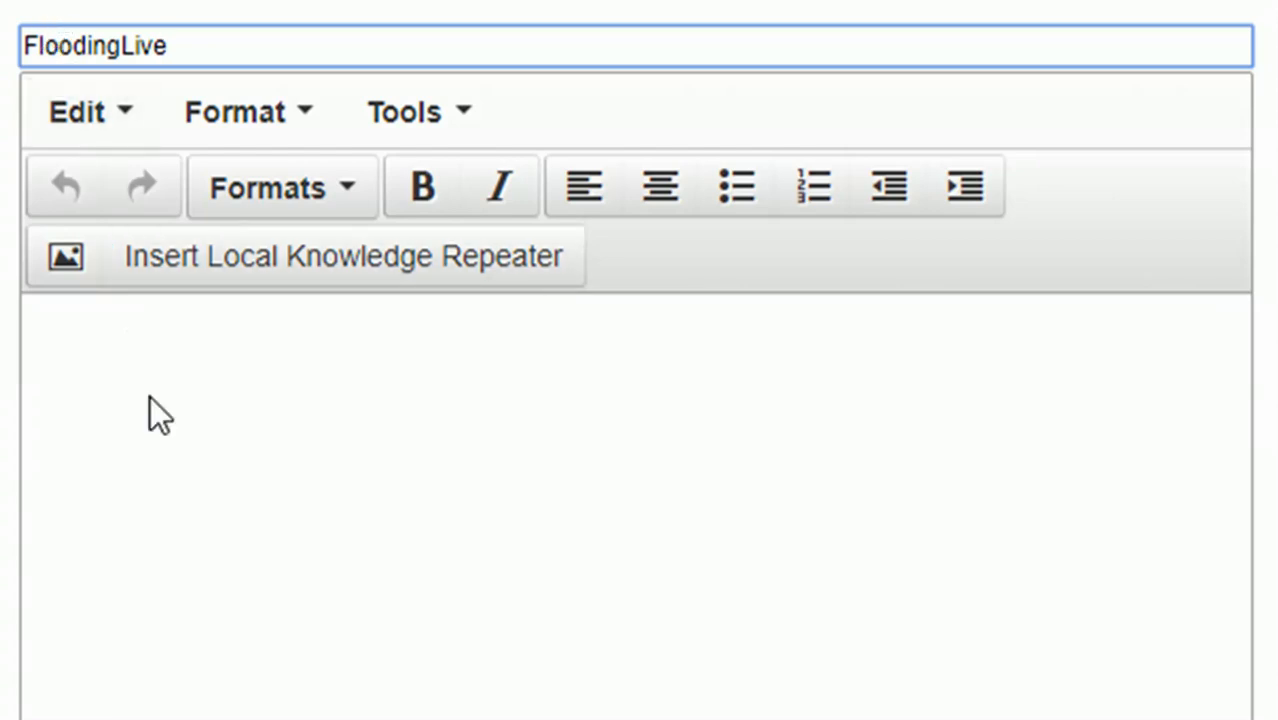
pyautogui.write('Widget')
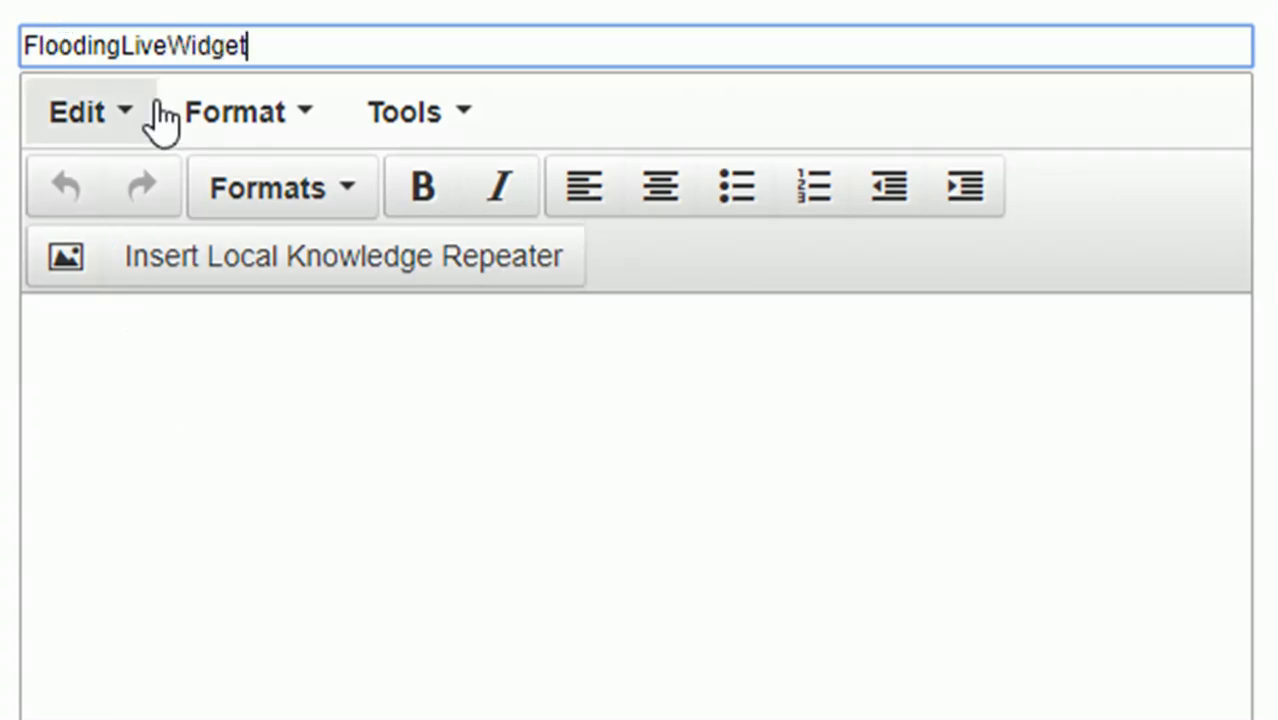
# Enter the template text {Items[0].Attributes[embed_this]} and add the template
pyautogui.click(192, 370)
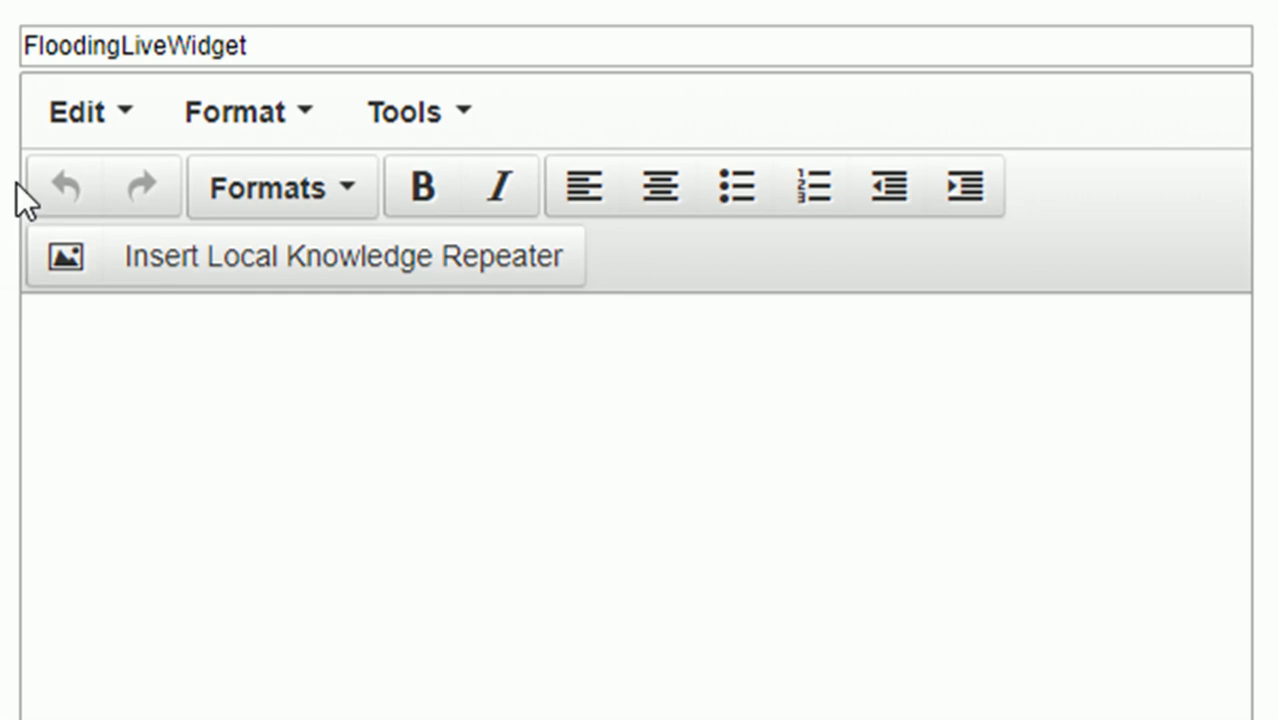
pyautogui.write('{Items')
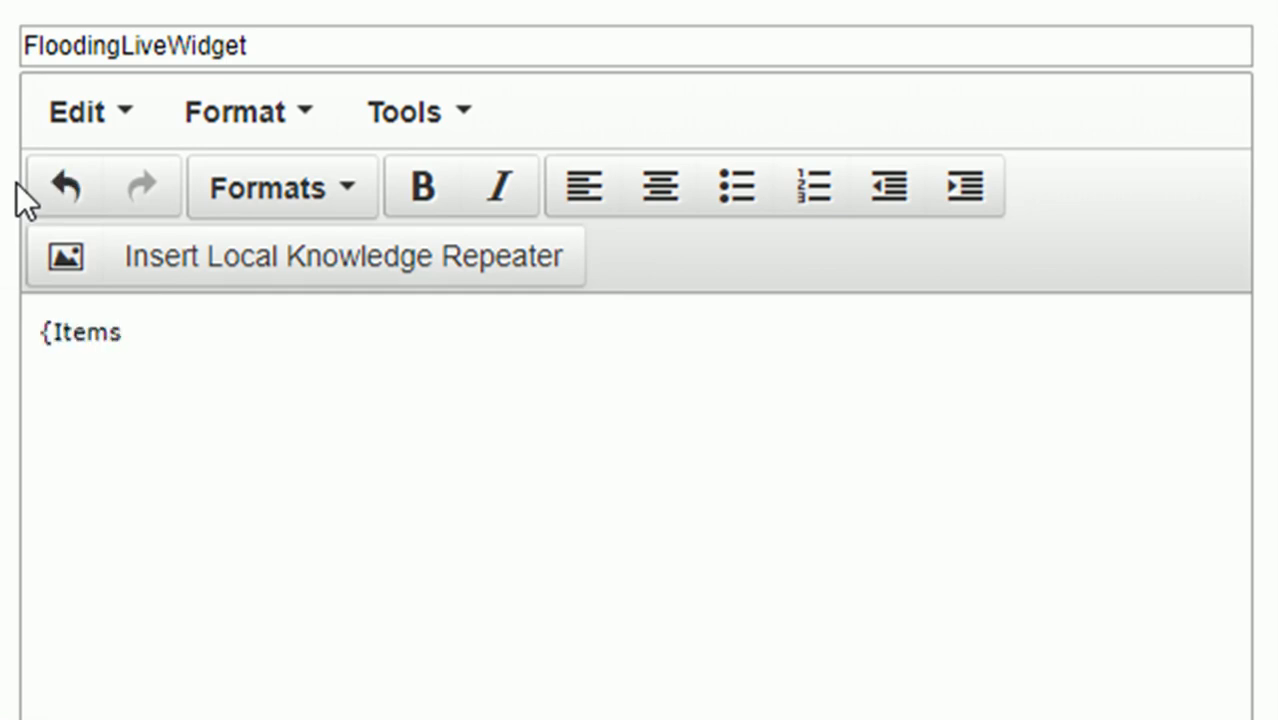
pyautogui.write('[0].A')
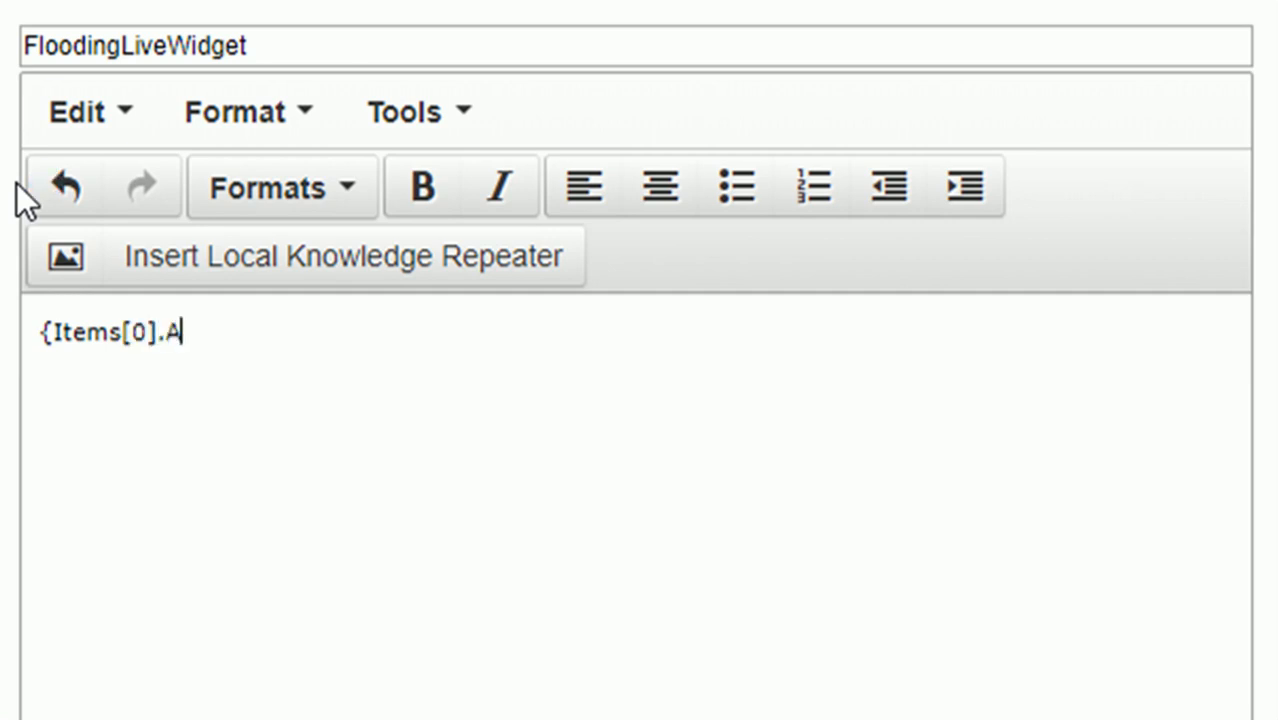
pyautogui.write('ttributes')
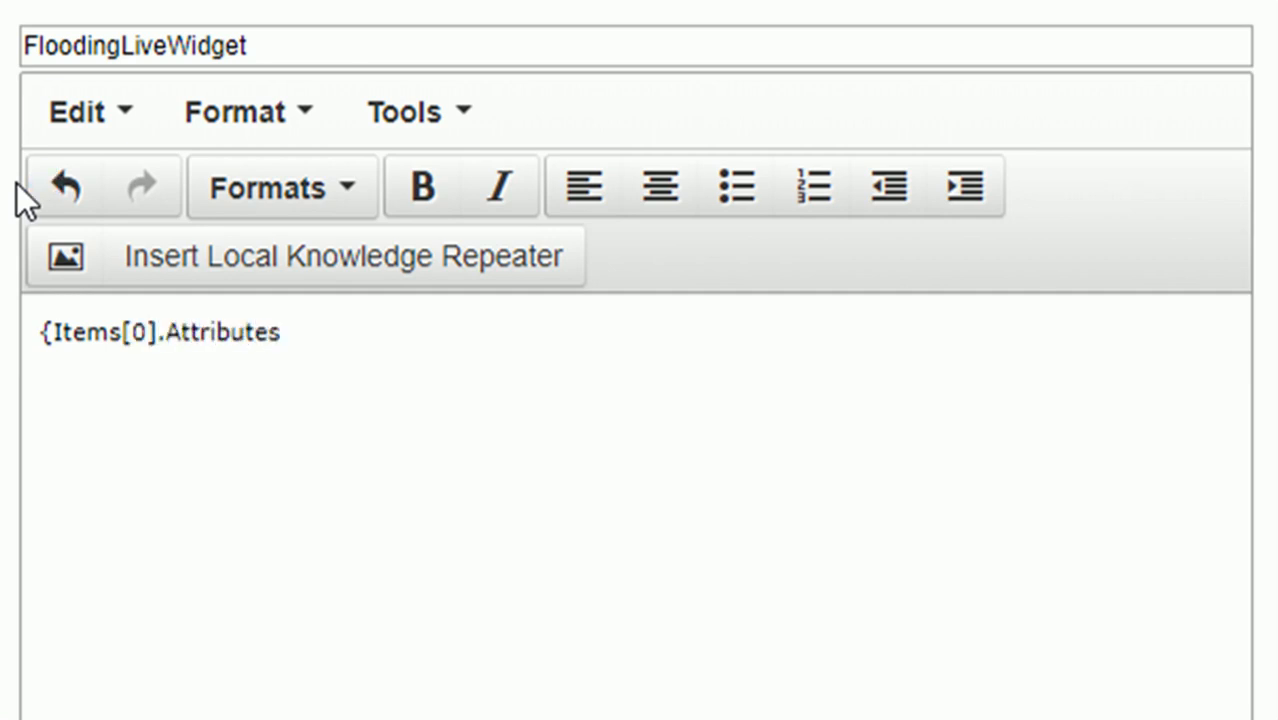
pyautogui.write('[embed_')
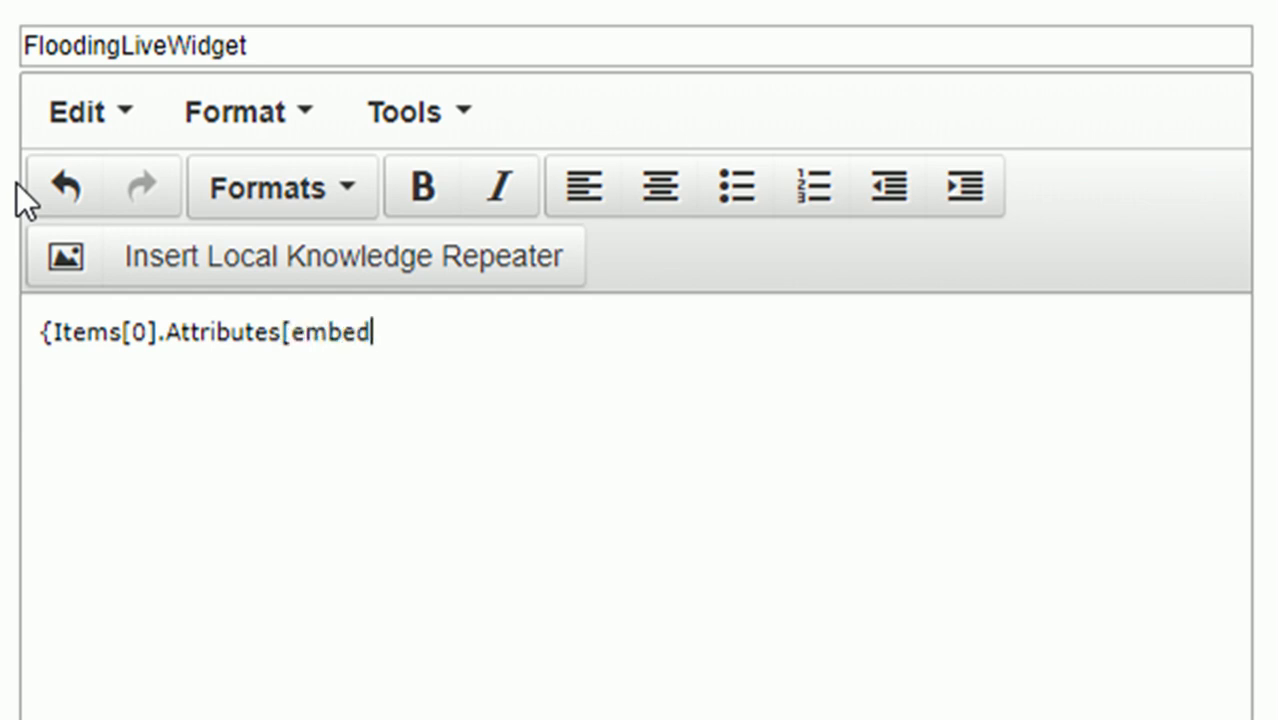
pyautogui.write('this]}')
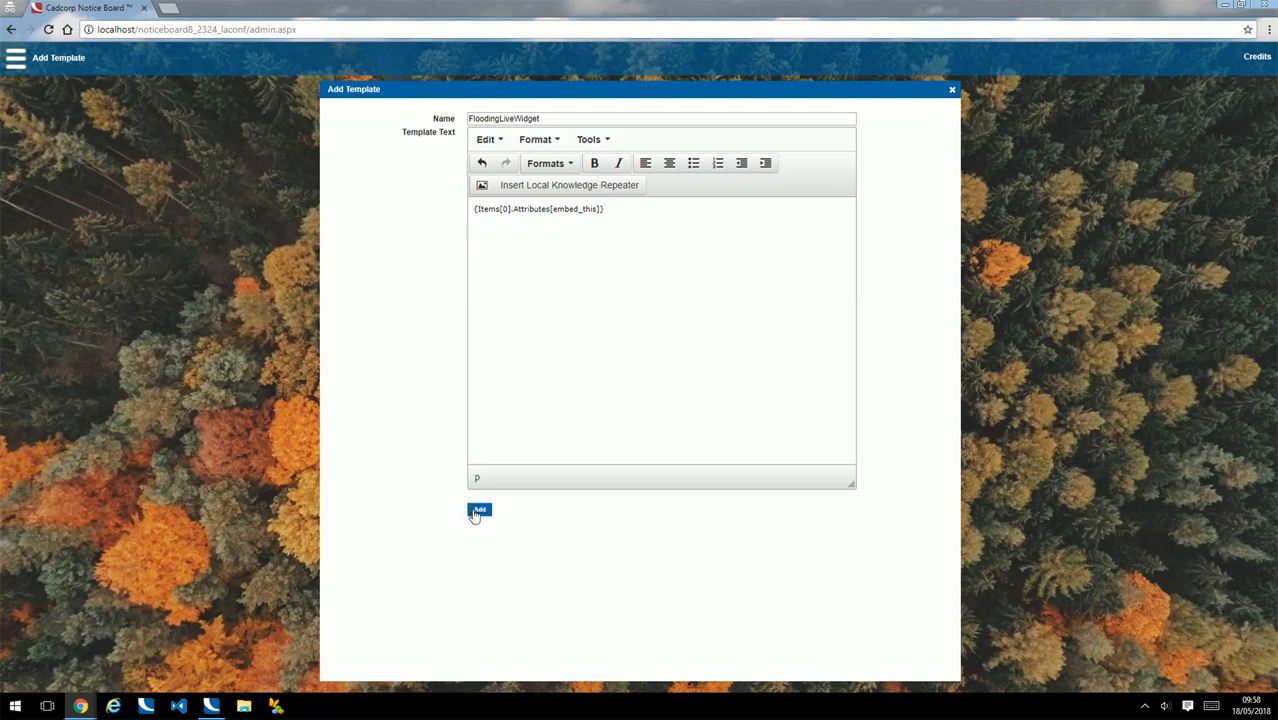
pyautogui.click(478, 512)
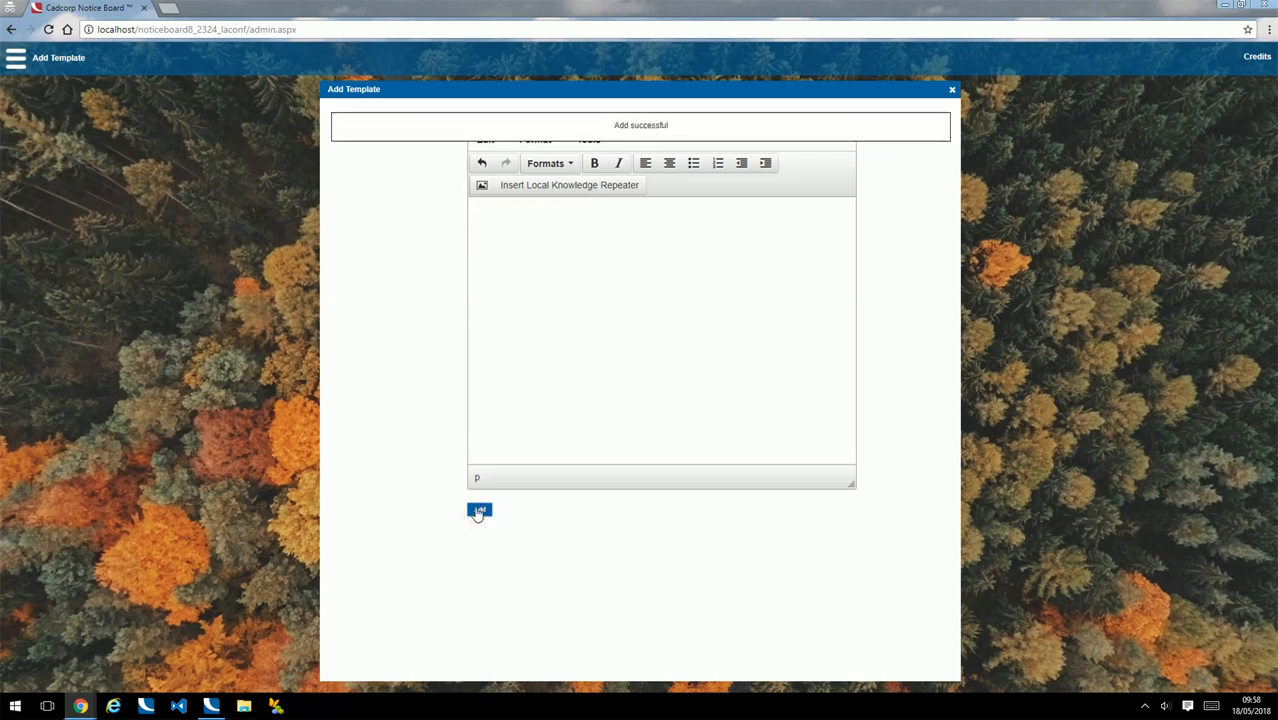
# Close the template dialog and open the default notice board for editing
pyautogui.click(952, 89)
pyautogui.click(15, 58)
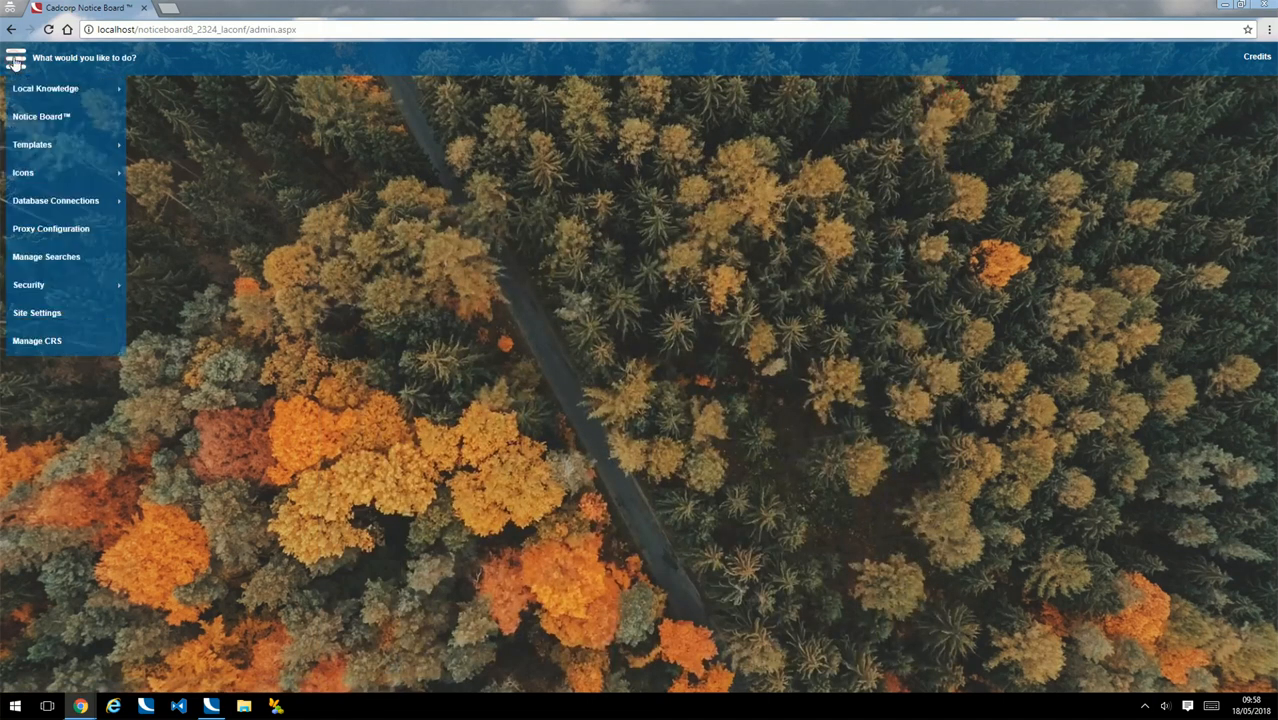
pyautogui.click(54, 119)
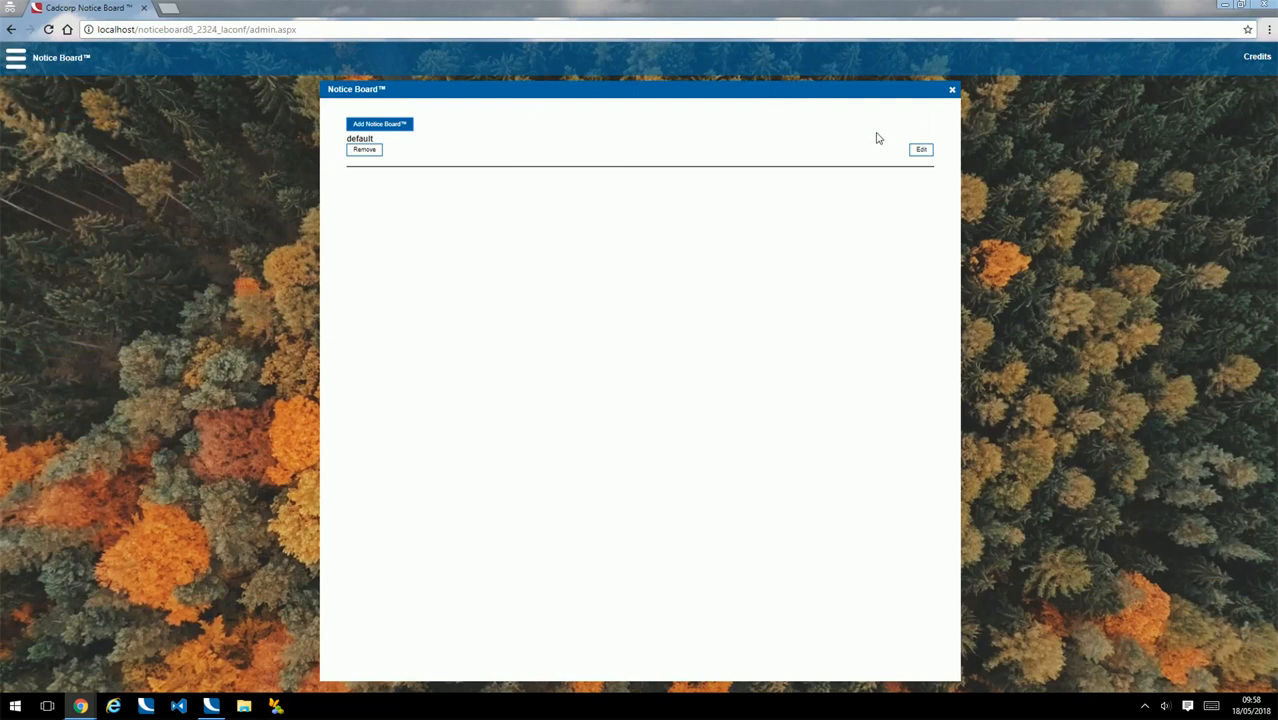
pyautogui.click(921, 149)
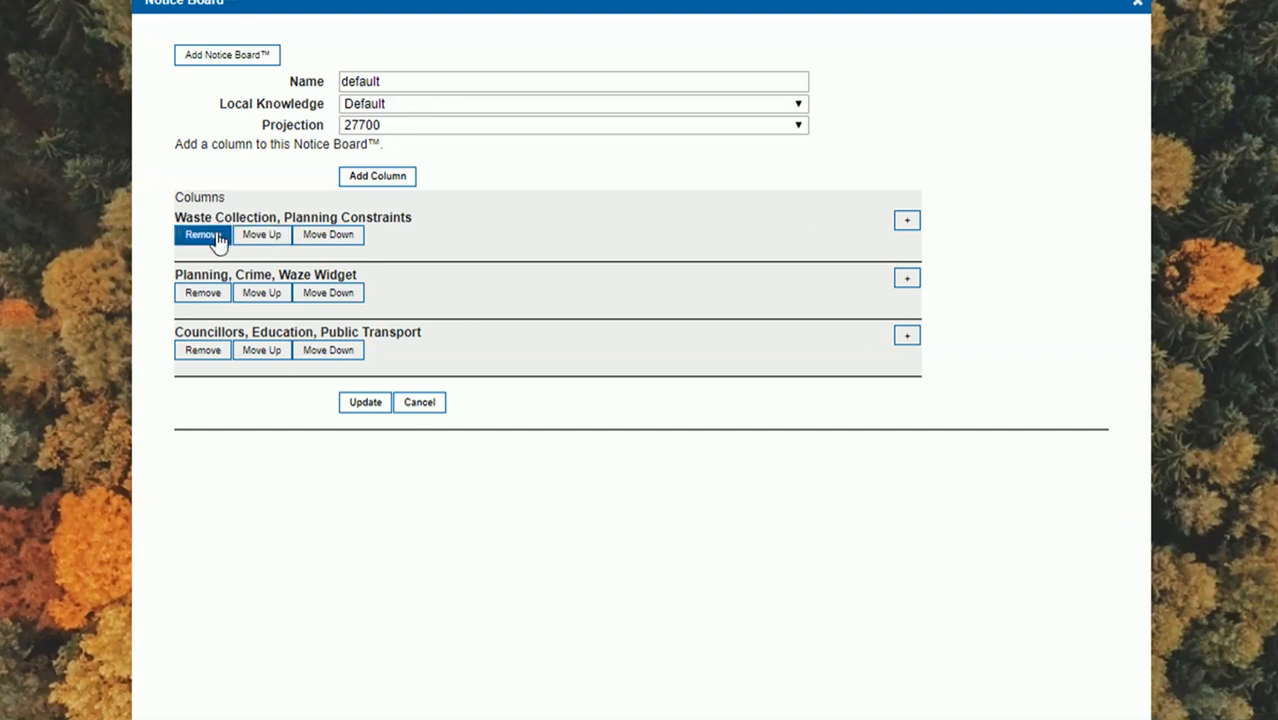
# In the Waste Collection, Planning Constraints column, add a new notice titled FloodingWidgetLive
pyautogui.click(908, 224)
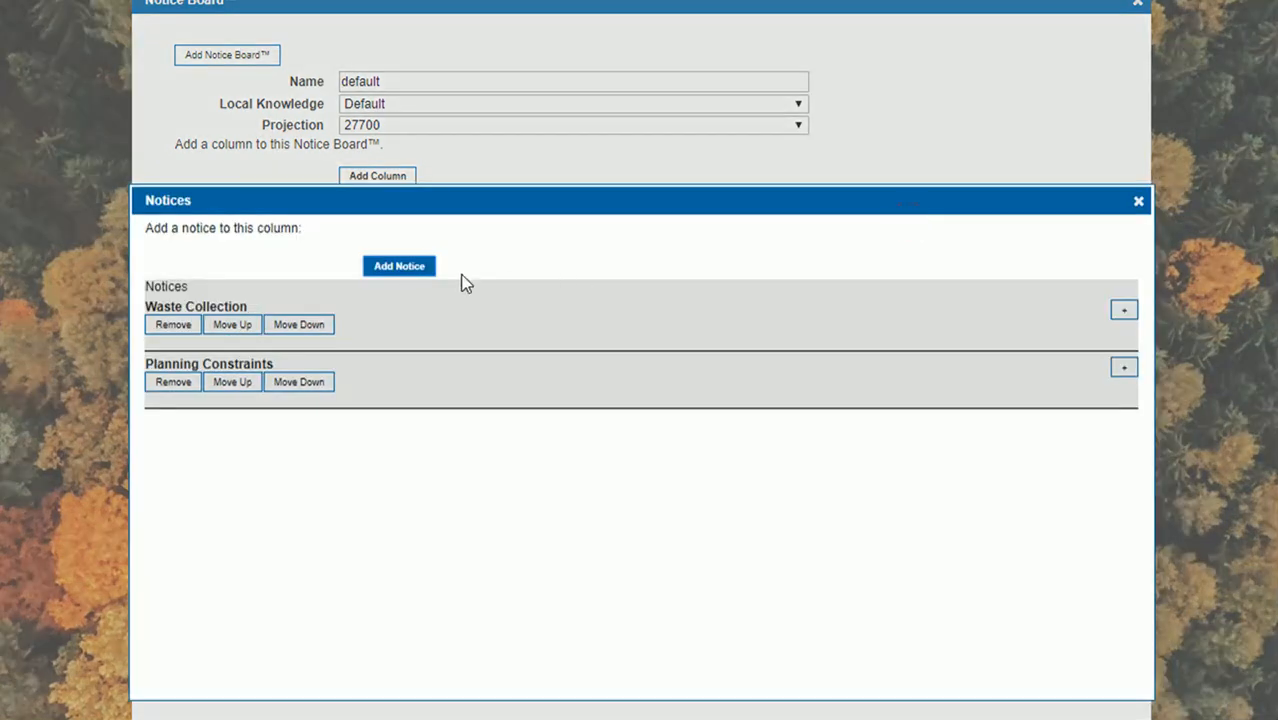
pyautogui.click(403, 267)
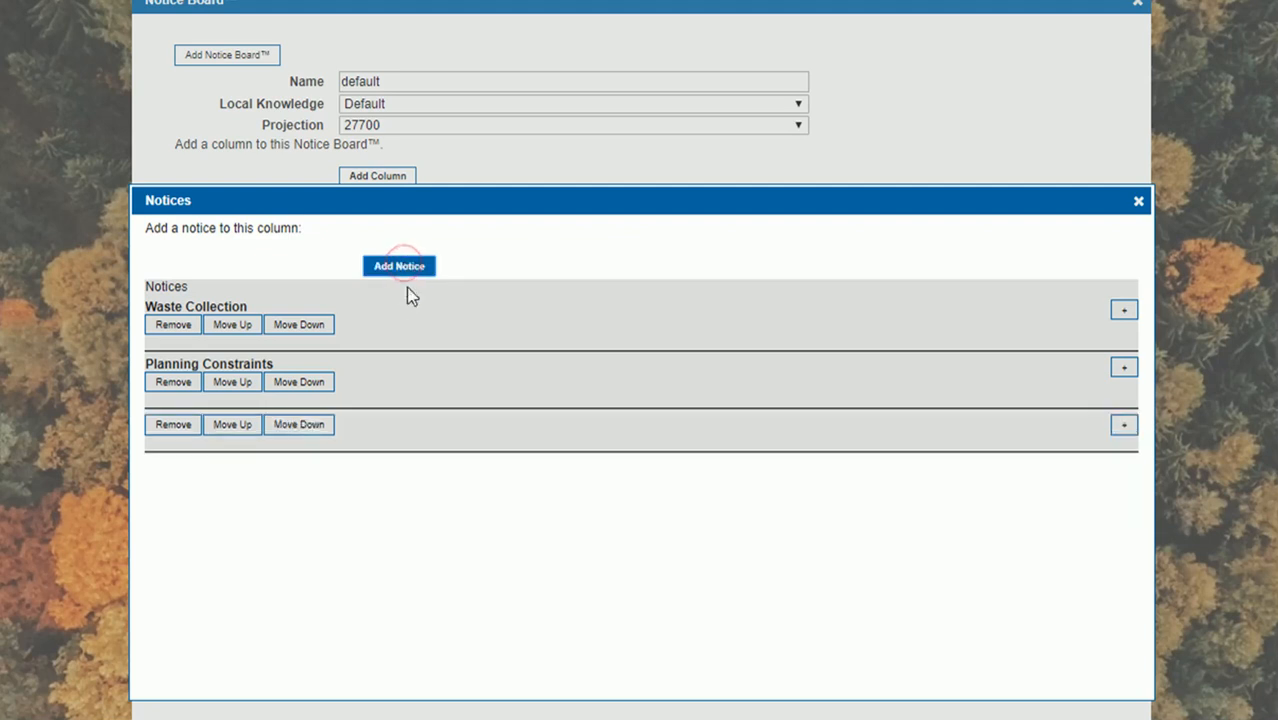
pyautogui.click(1122, 428)
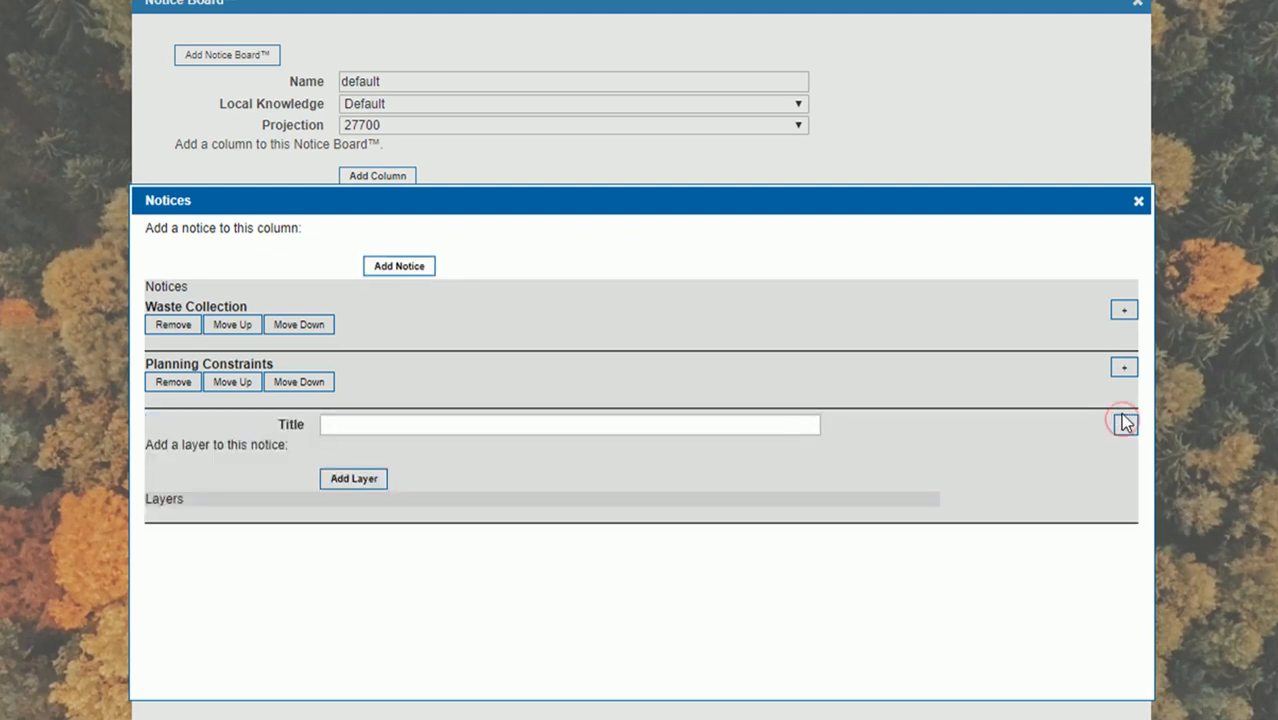
pyautogui.click(510, 421)
pyautogui.write('Floo')
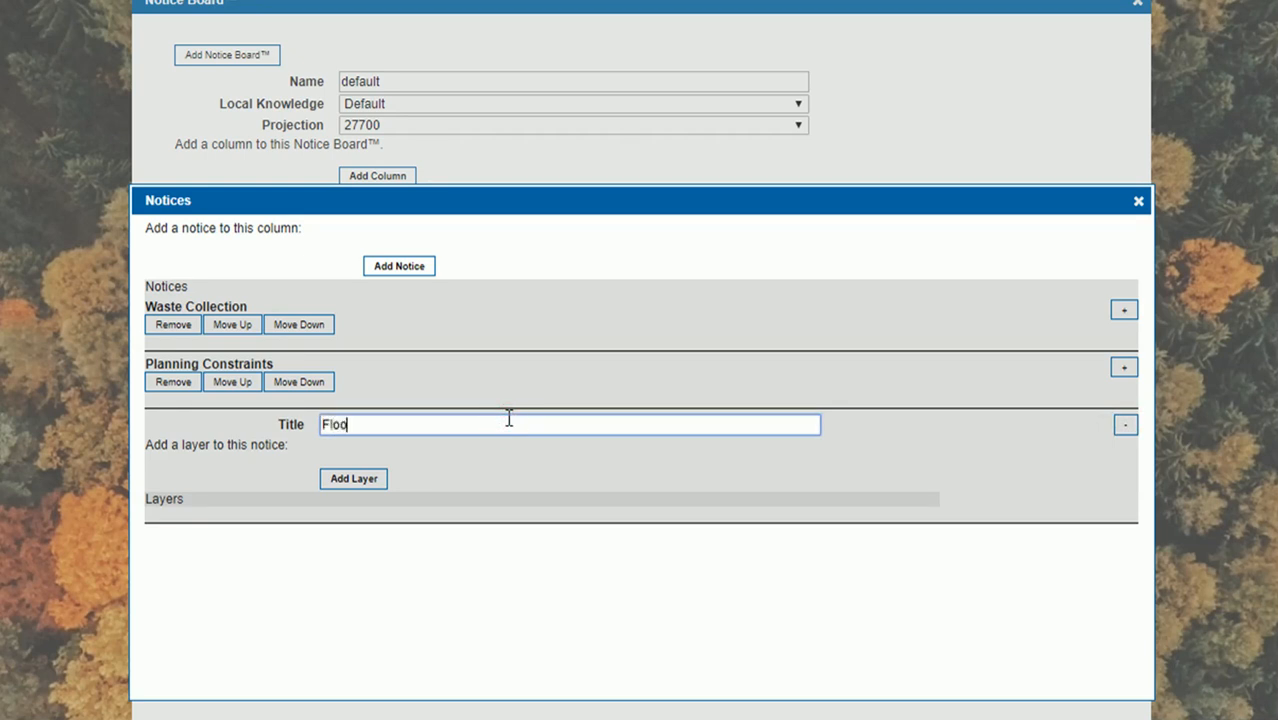
pyautogui.write('dingWidgetLive')
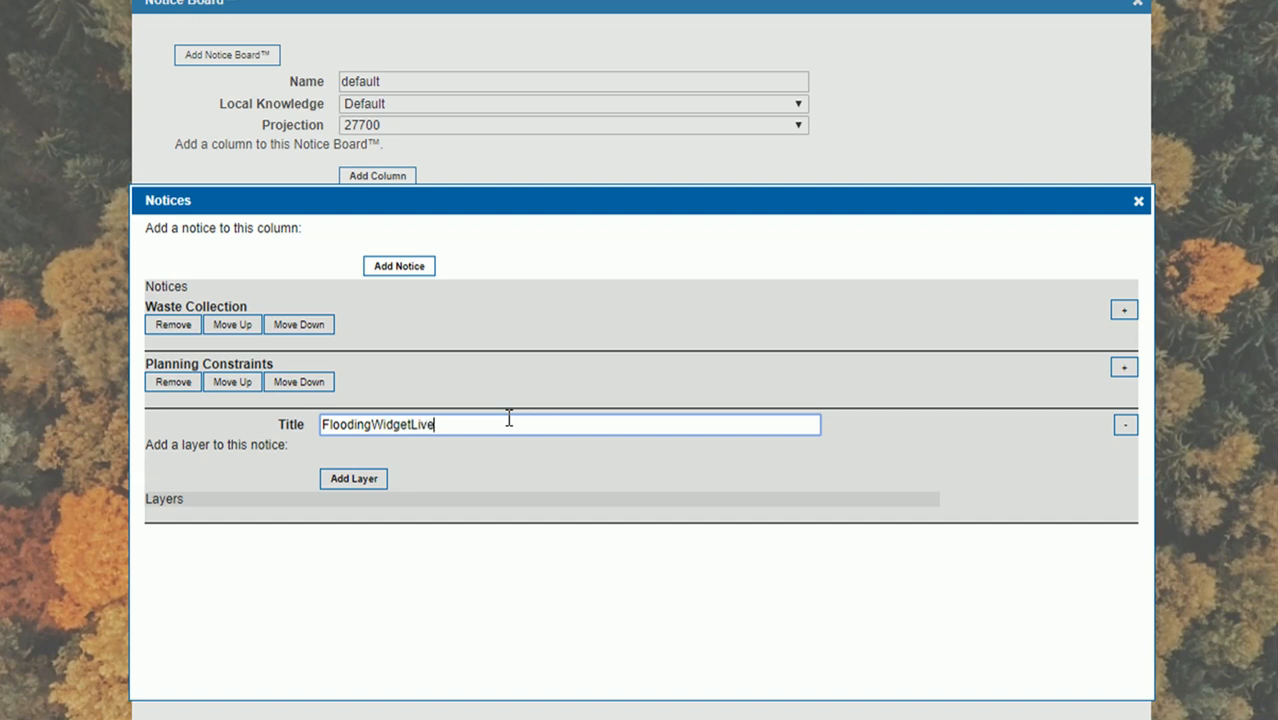
# Add a layer to the FloodingWidgetLive notice and set its layer name to FloodingLive
pyautogui.click(370, 482)
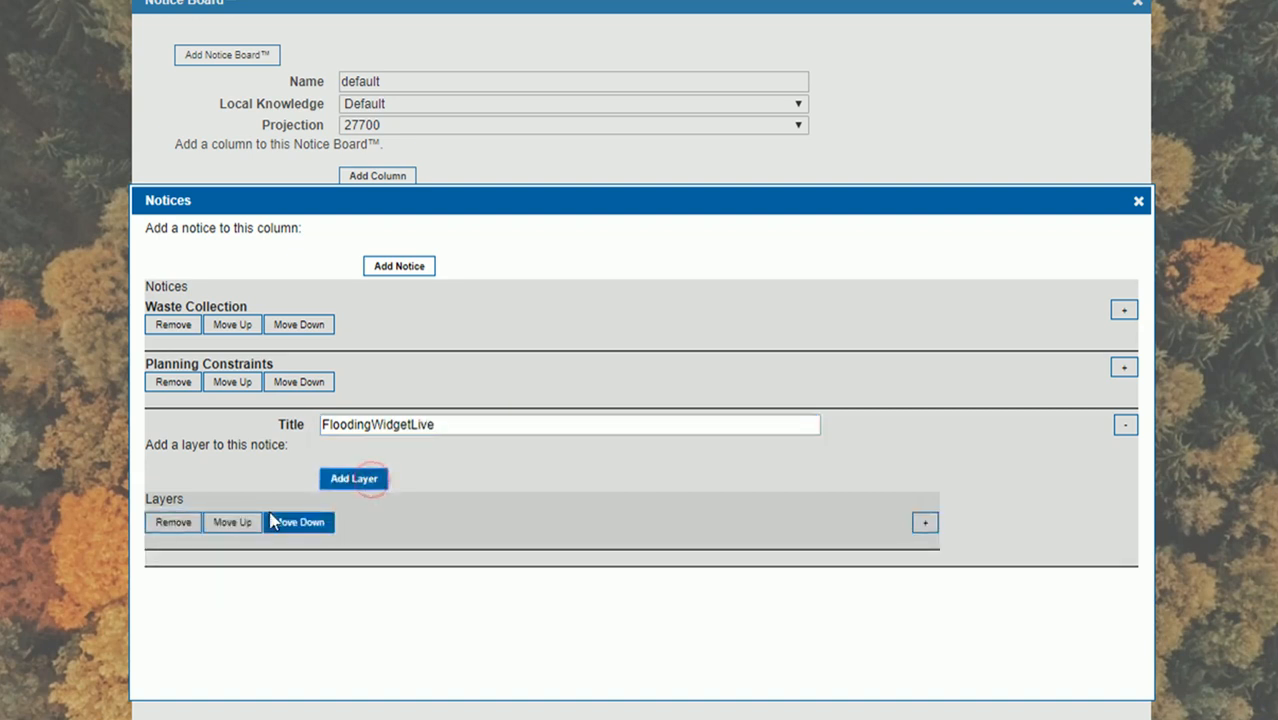
pyautogui.click(925, 523)
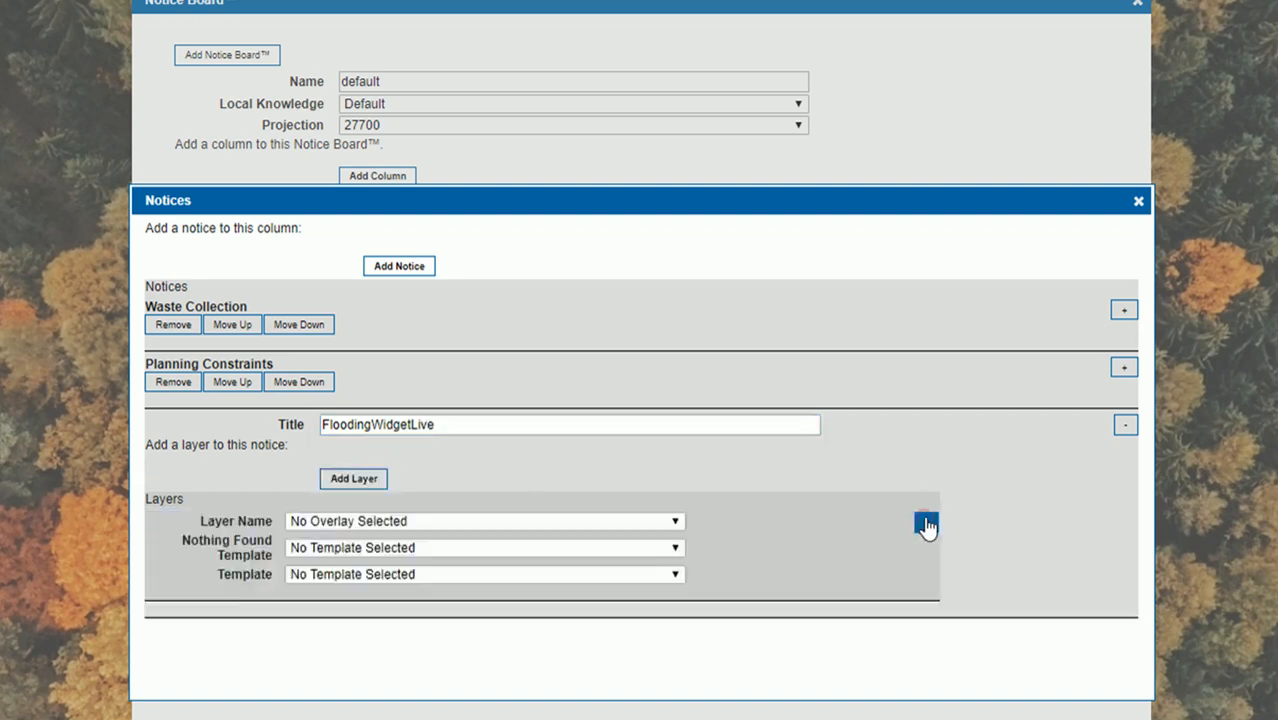
pyautogui.click(514, 523)
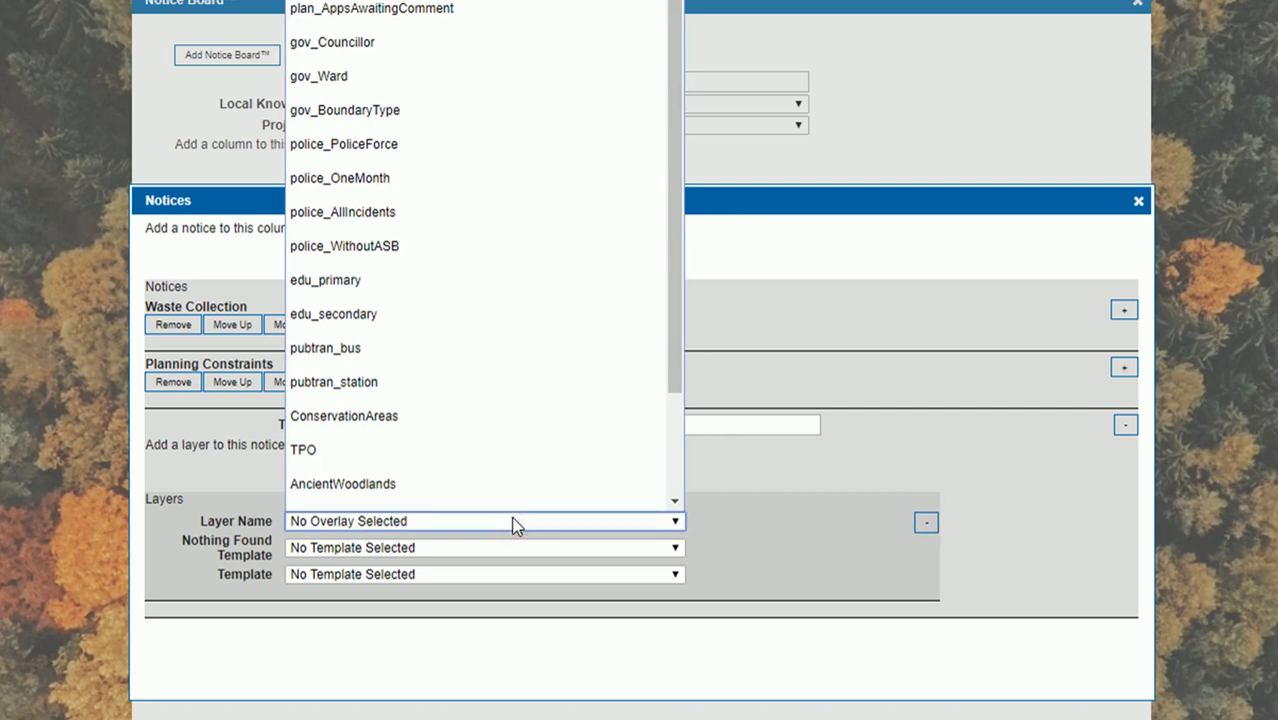
pyautogui.scroll(-1, 349, 244)
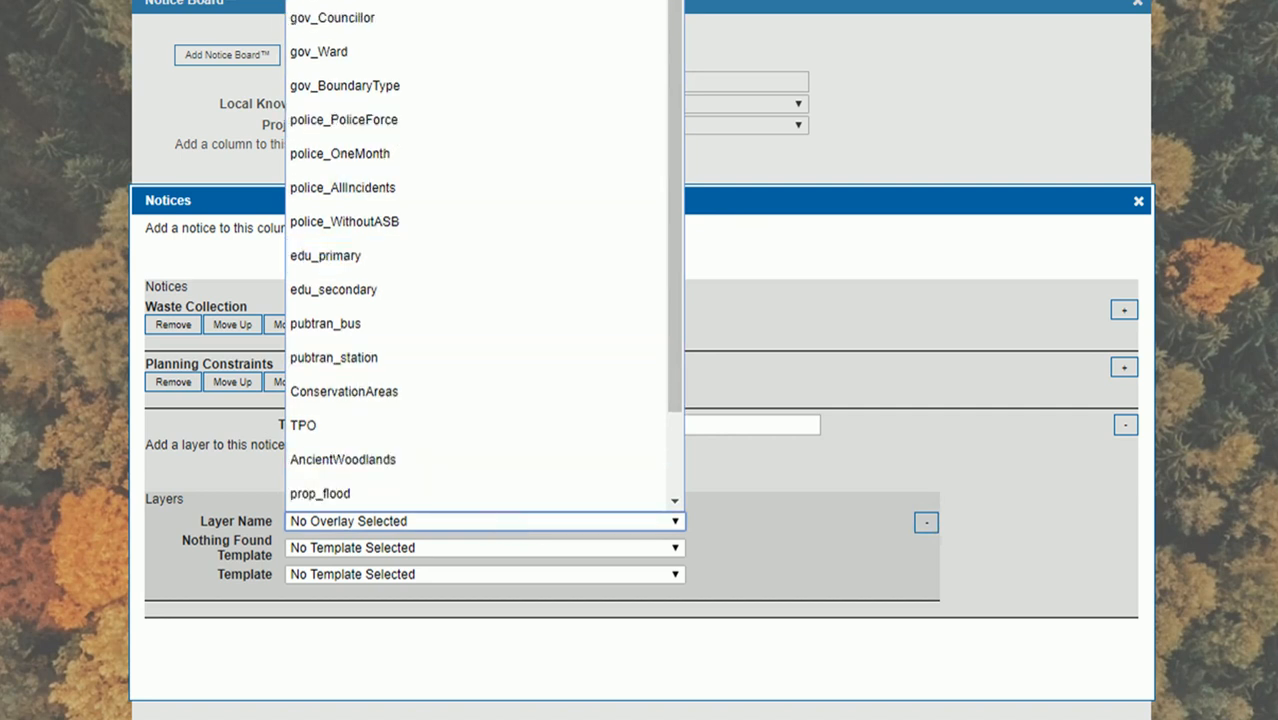
pyautogui.scroll(-3, 668, 80)
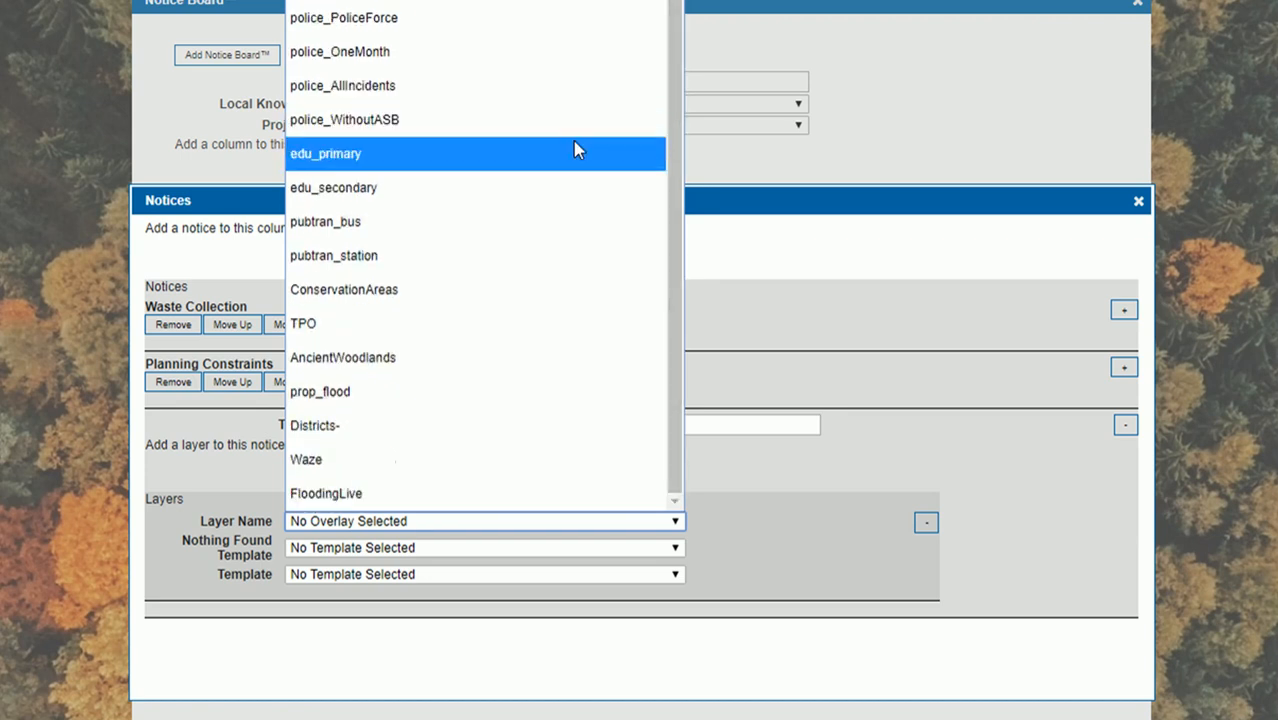
pyautogui.click(378, 494)
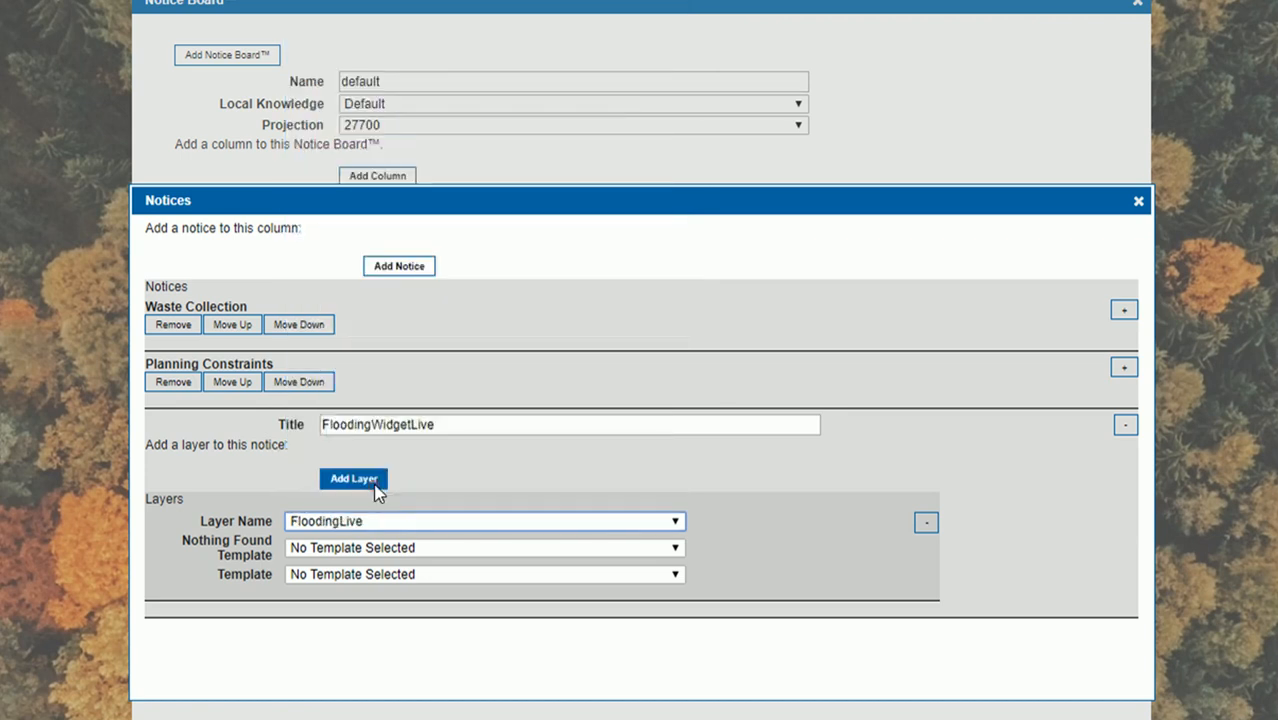
# Set the layer's template to FloodingLiveWidget and collapse the layer and notice
pyautogui.click(443, 578)
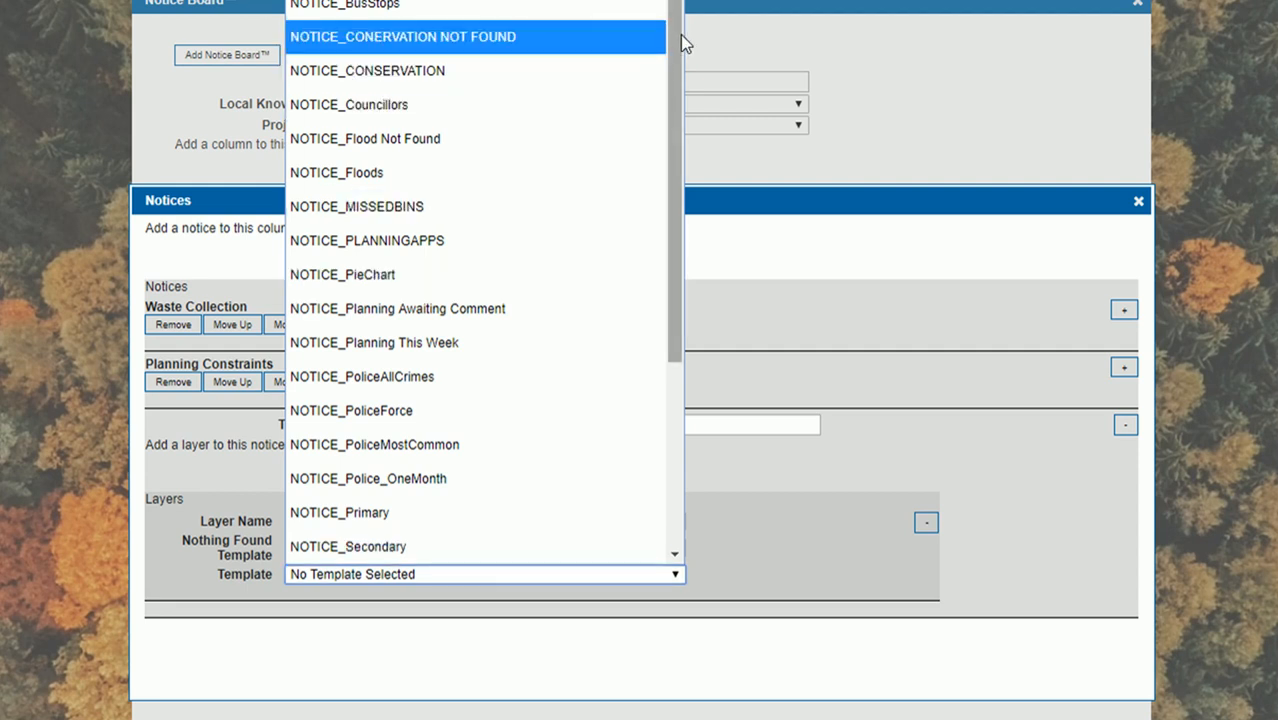
pyautogui.moveTo(678, 40); pyautogui.dragTo(645, 300)
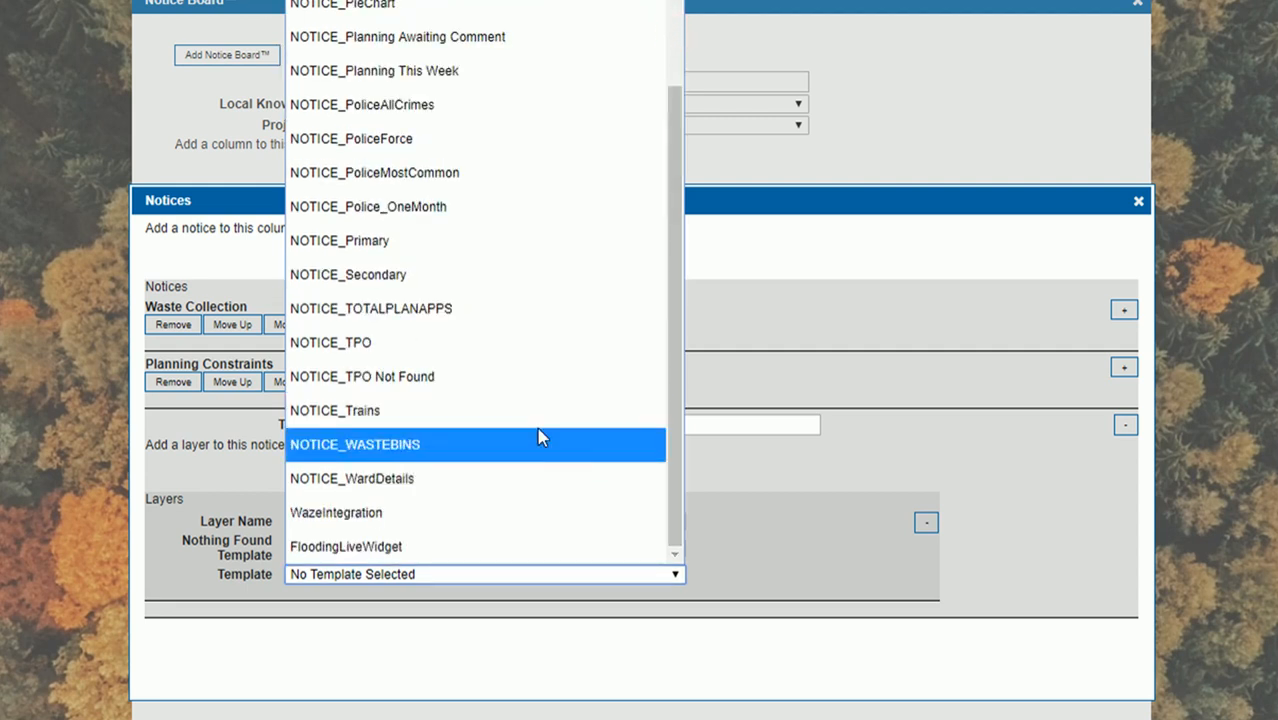
pyautogui.click(419, 547)
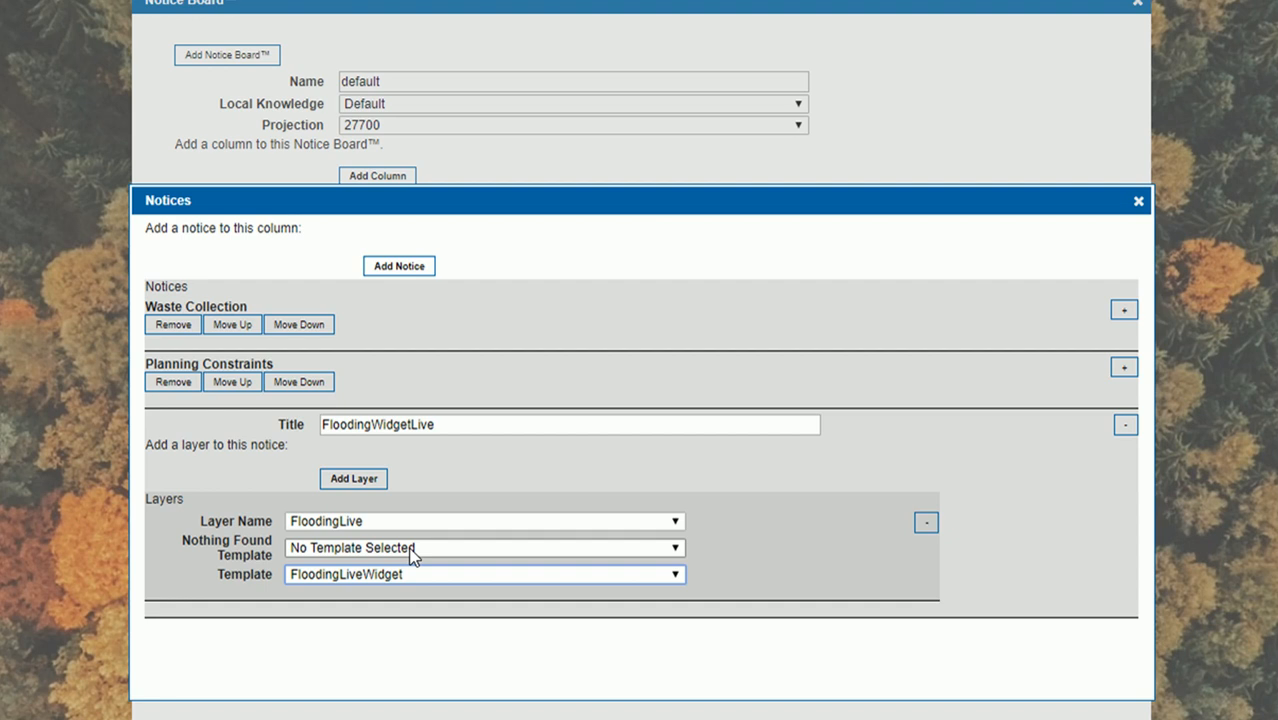
pyautogui.click(927, 524)
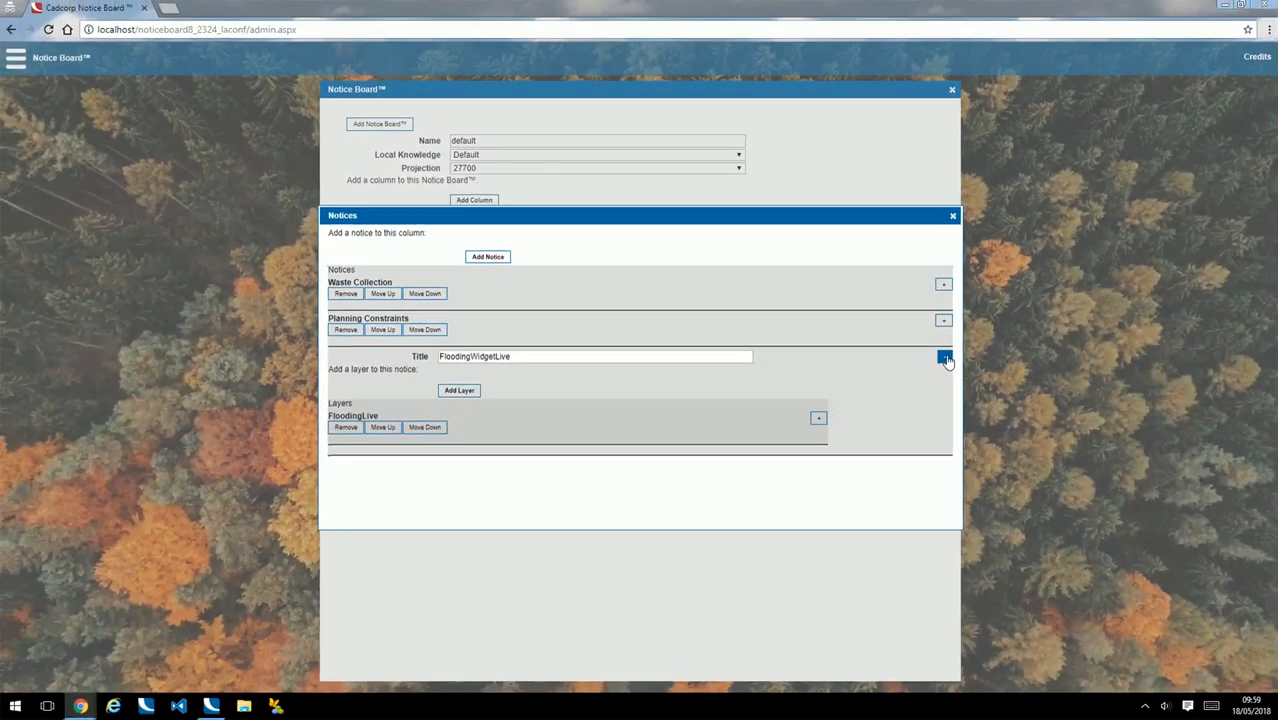
pyautogui.click(1125, 424)
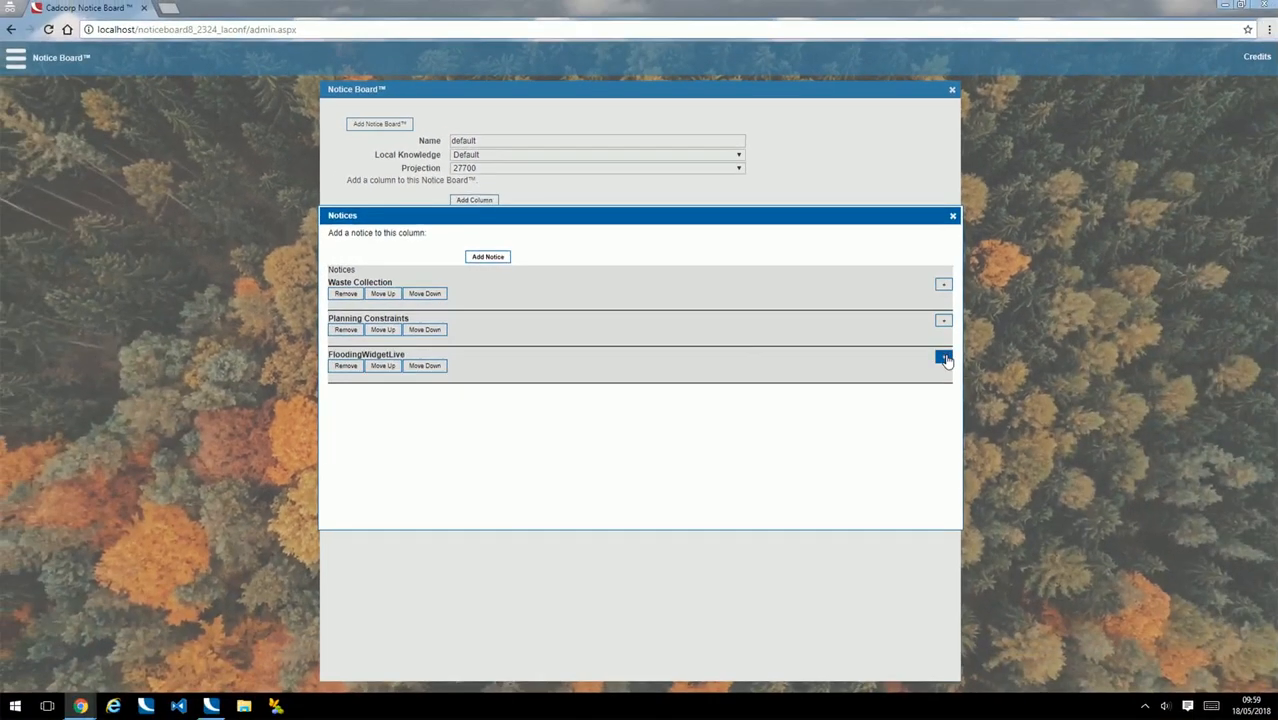
# Move the FloodingWidgetLive notice to the top of the column, close the notices dialog and update the notice board
pyautogui.click(382, 366)
pyautogui.click(389, 333)
pyautogui.click(953, 218)
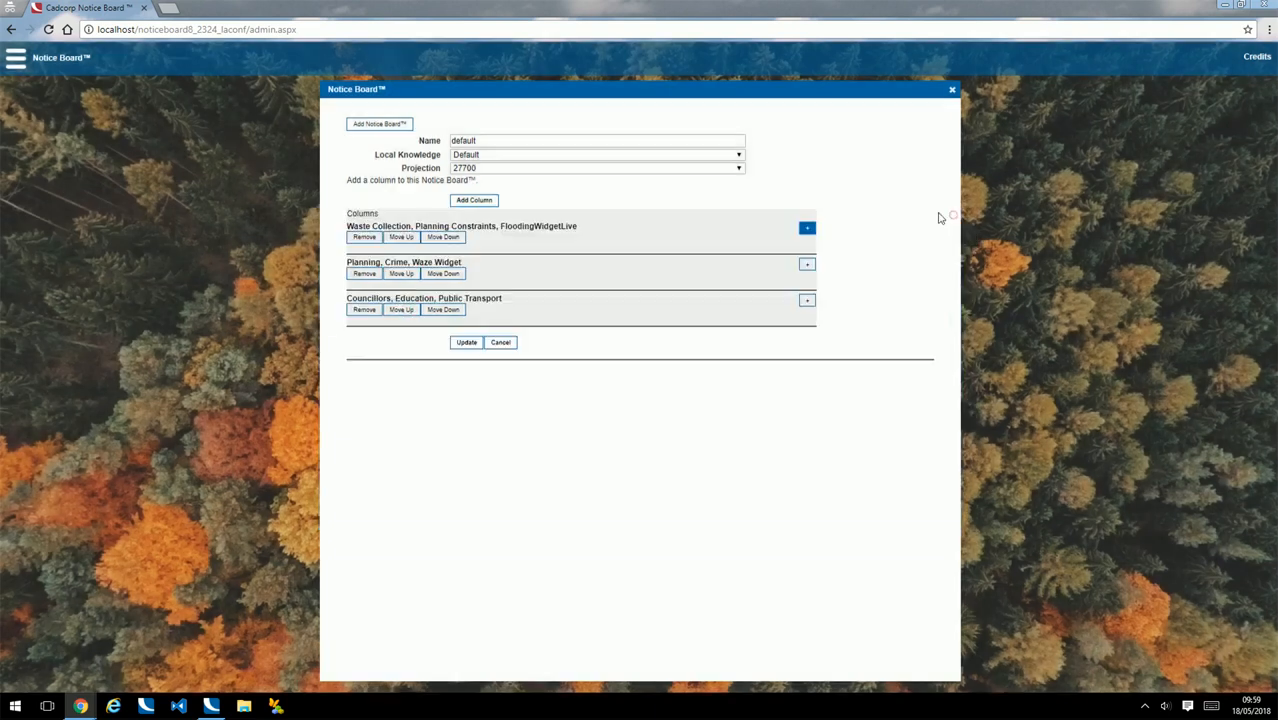
pyautogui.click(466, 343)
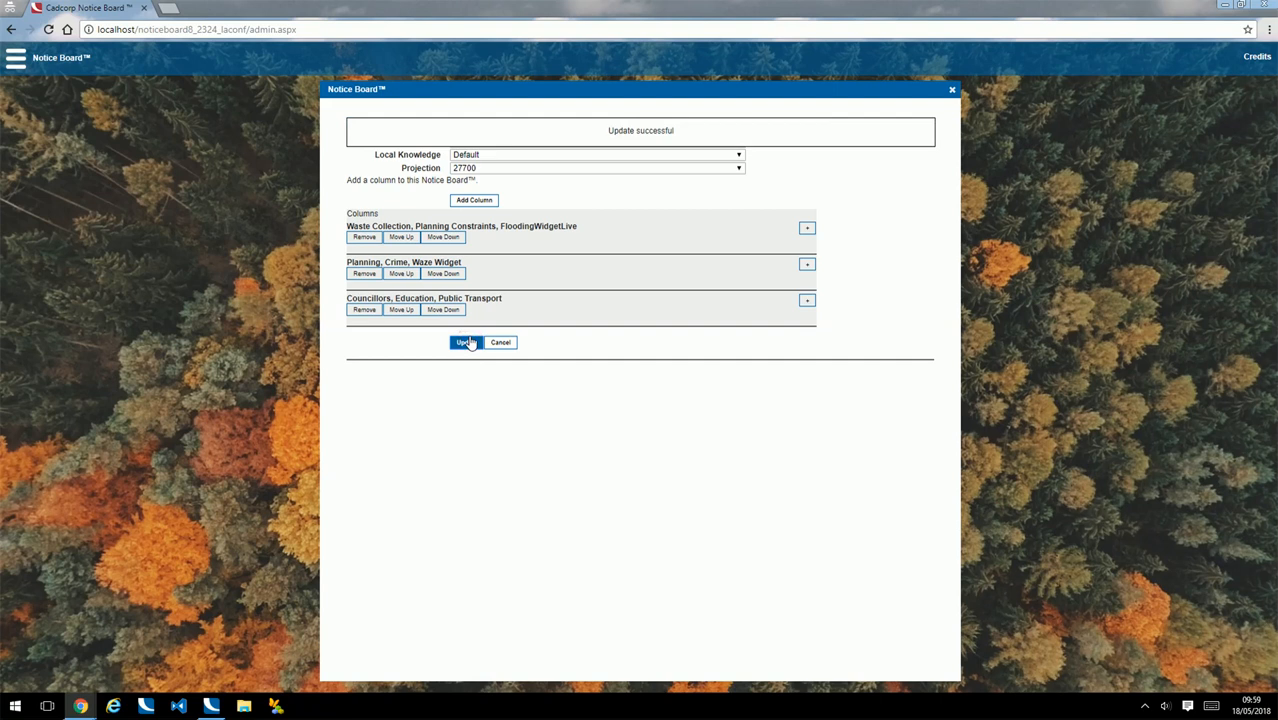
# Open the embeddedsearchsample page of the local notice board site
pyautogui.click(283, 28)
pyautogui.click(283, 28)
pyautogui.moveTo(250, 29); pyautogui.dragTo(298, 29)
pyautogui.write('embedd')
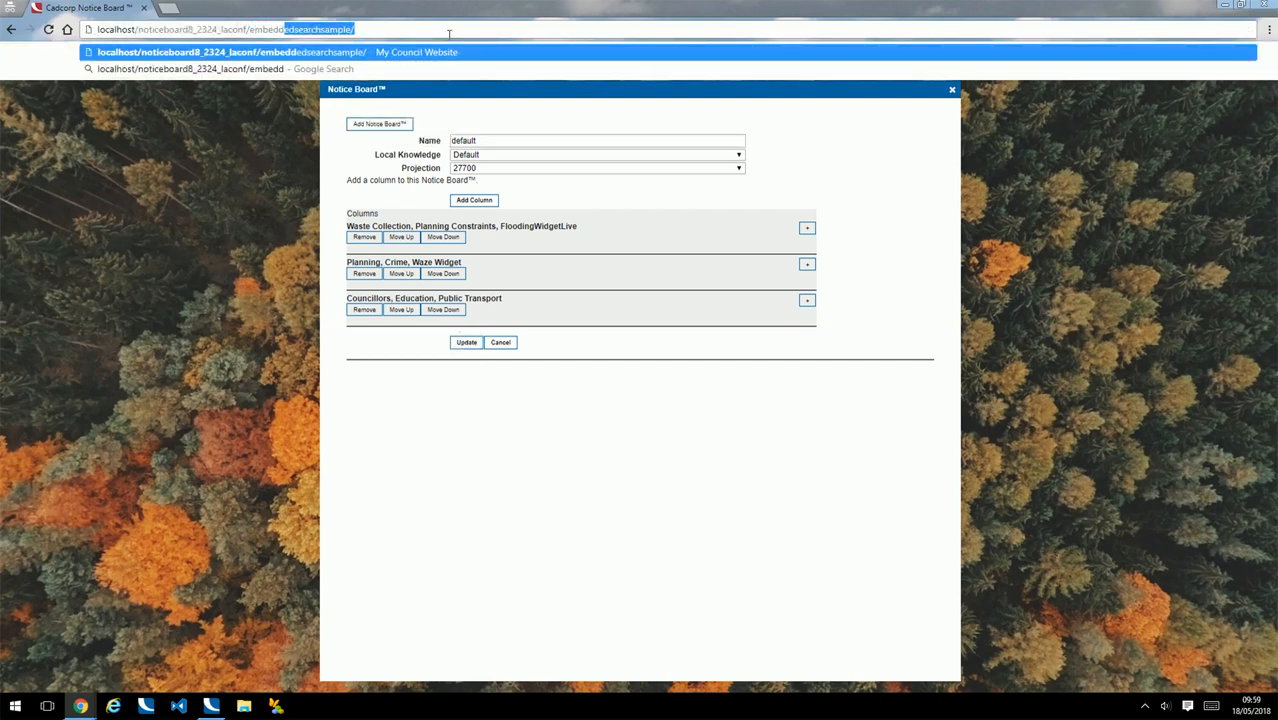
pyautogui.press('Return')
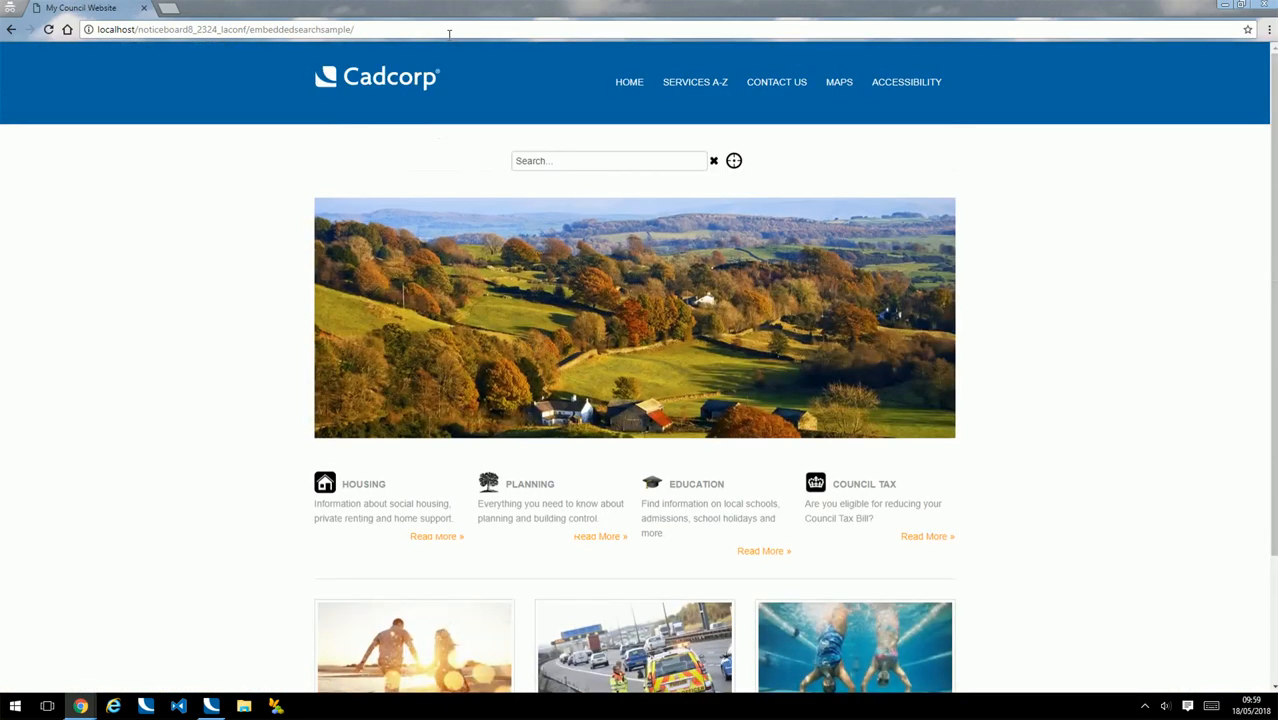
# Search the embedded council site for a postcode and open the first property result in the notice board
pyautogui.click(570, 160)
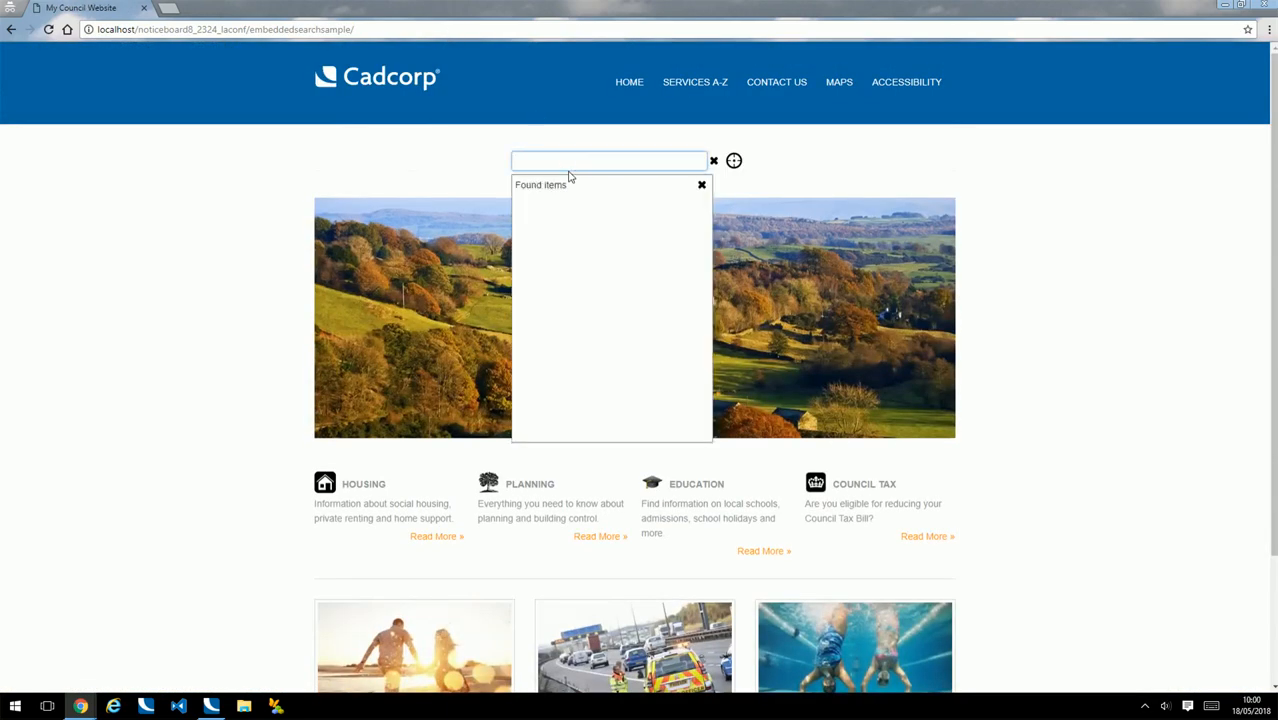
pyautogui.write('Rg1 6JA')
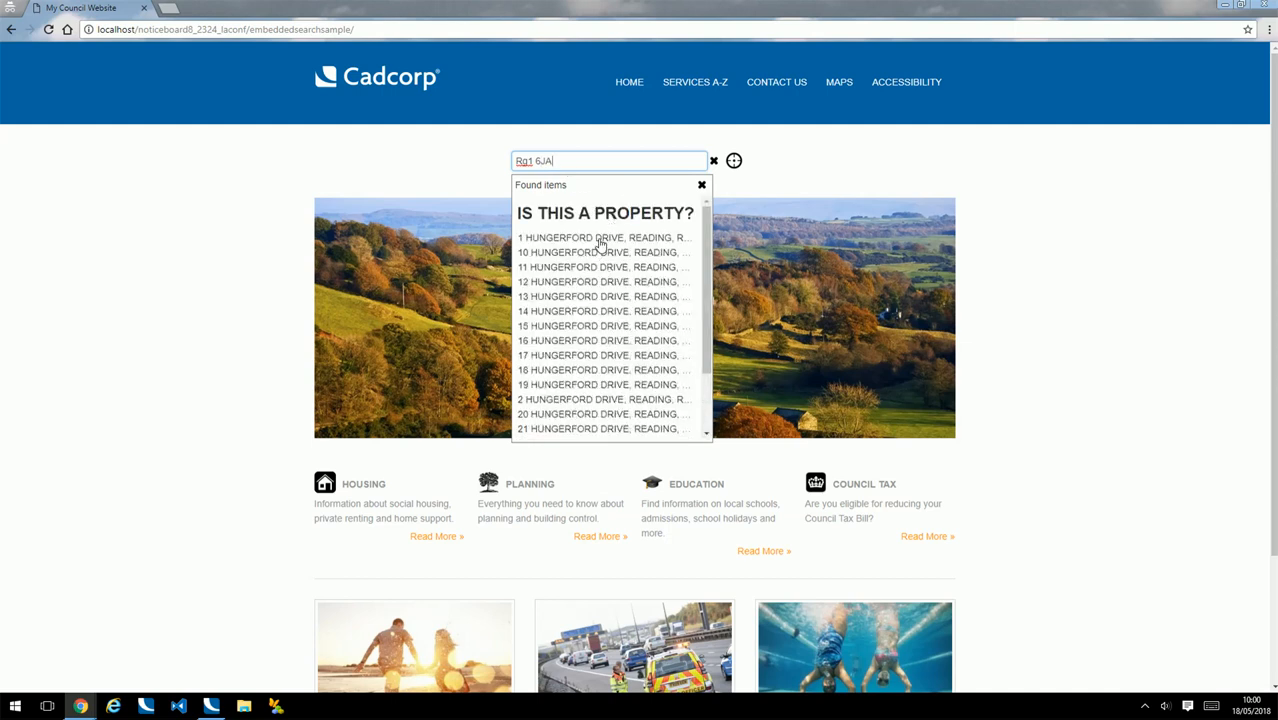
pyautogui.click(598, 239)
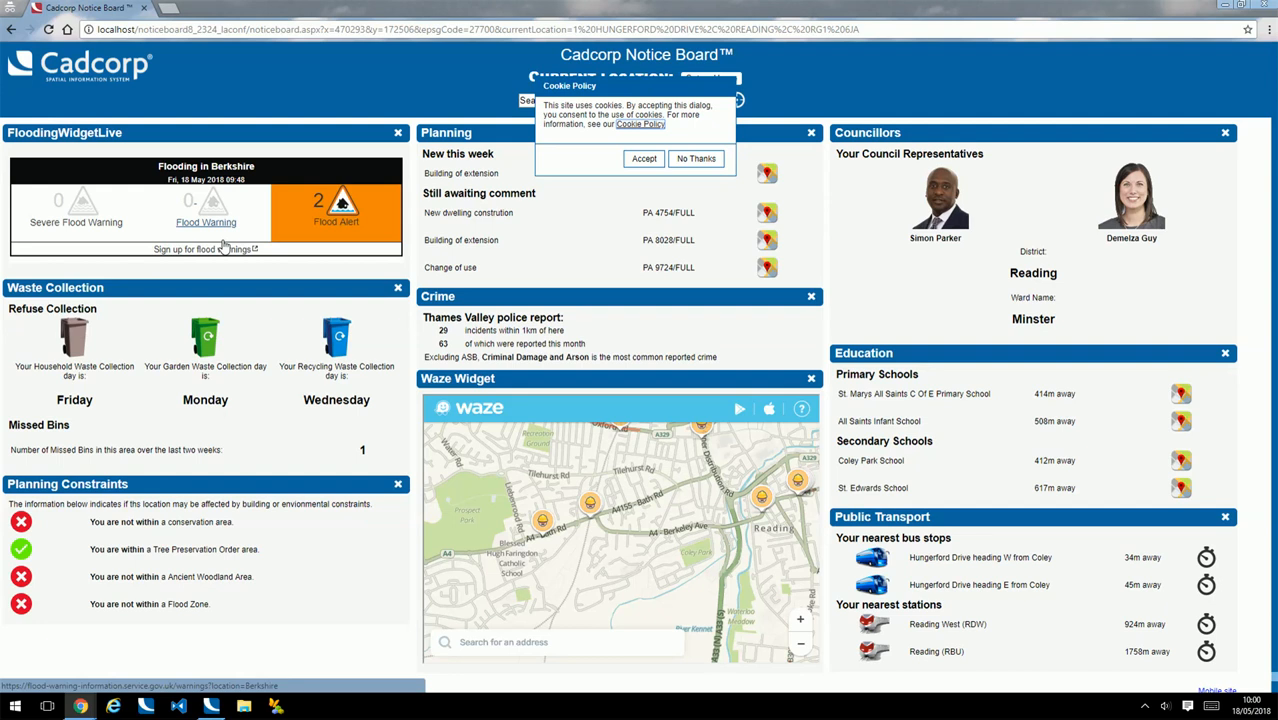
# Decline the cookie policy, search for a different postcode and select the first property result
pyautogui.click(700, 158)
pyautogui.click(577, 101)
pyautogui.write('Sg1 6hA')
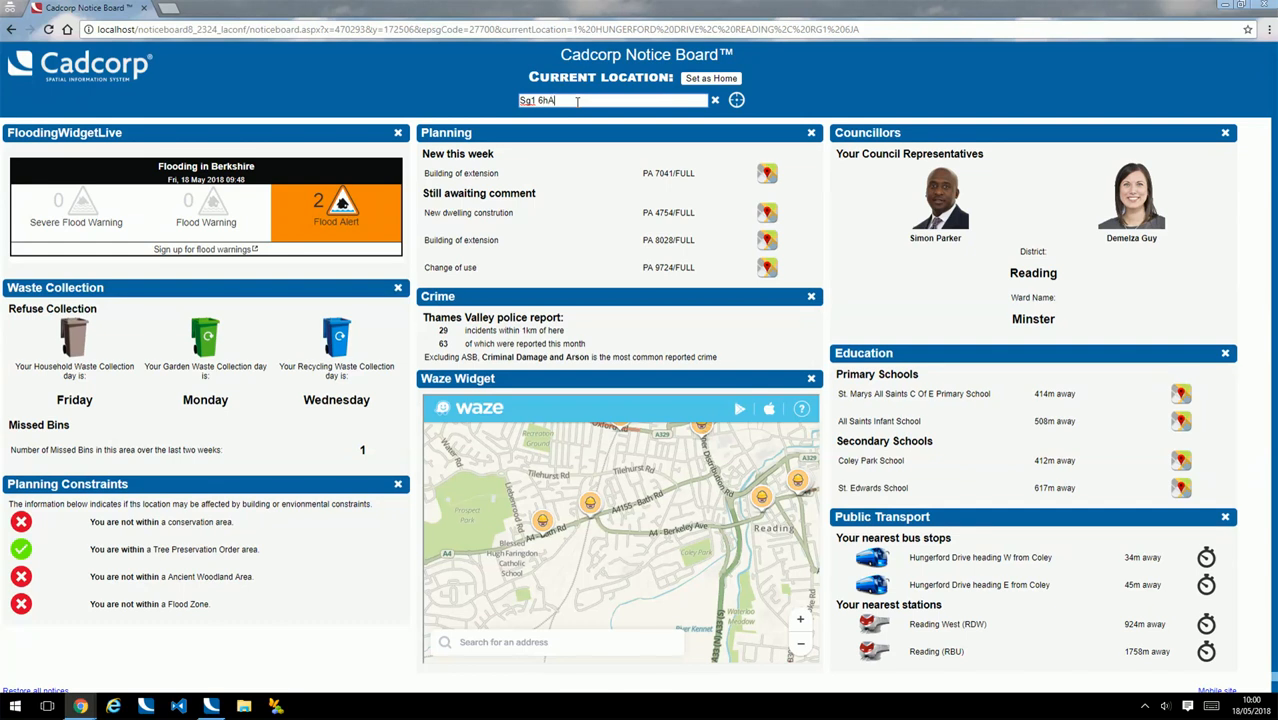
pyautogui.press('Return')
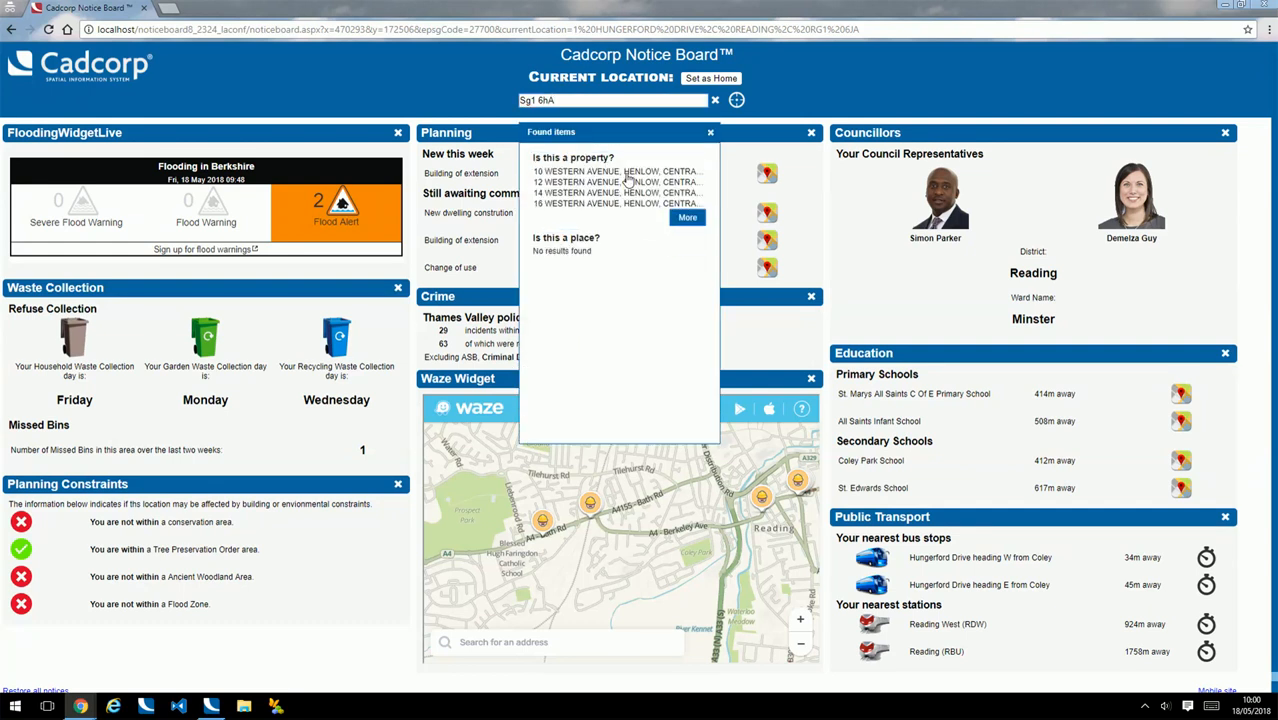
pyautogui.click(628, 174)
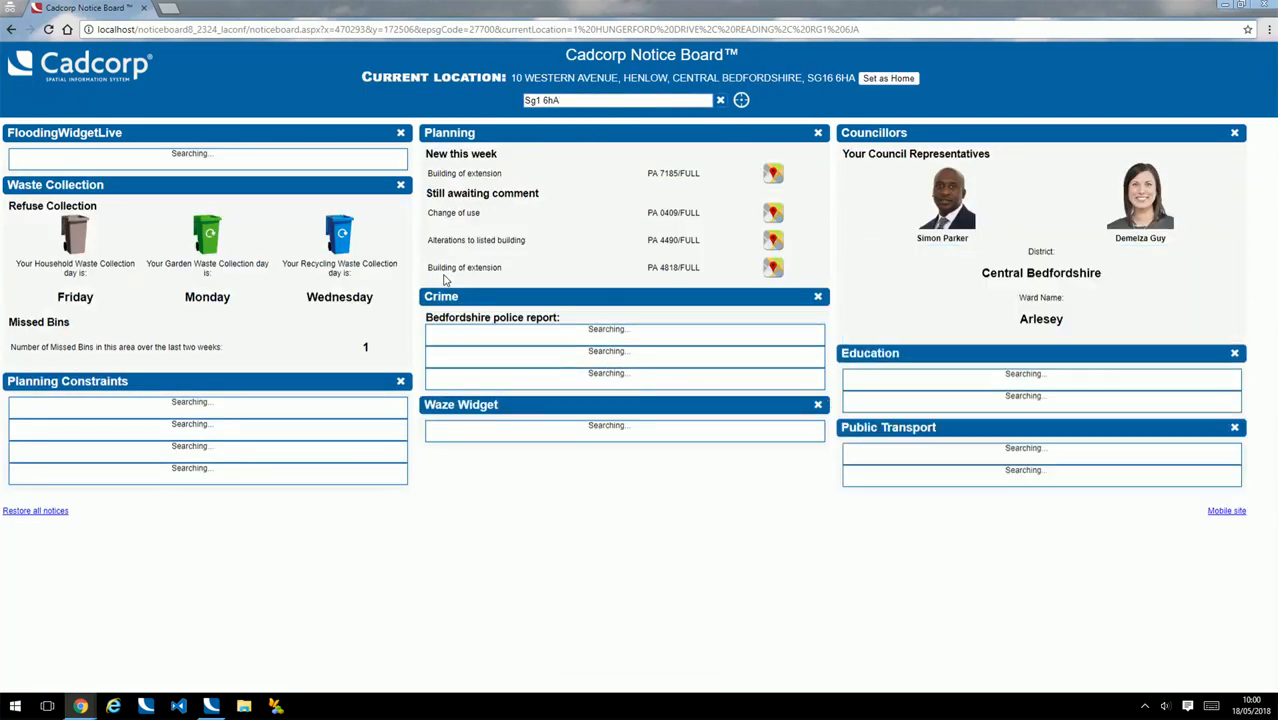